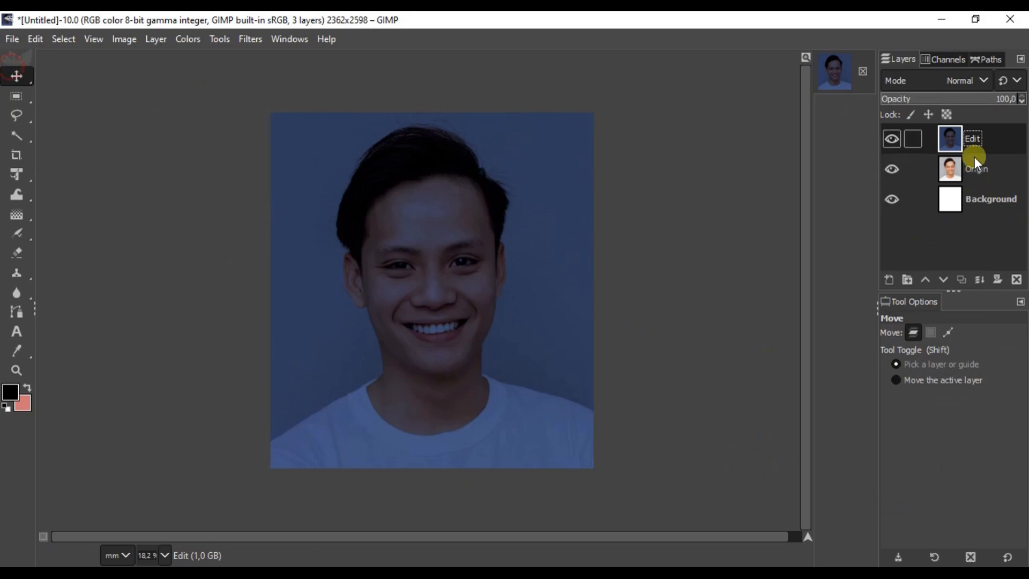
Create a new transparent layer named "supernova highlith" above the Edit layer, keeping the 2362 by 2598 px size.
{"action": "left_click", "coordinate": [895, 278]}
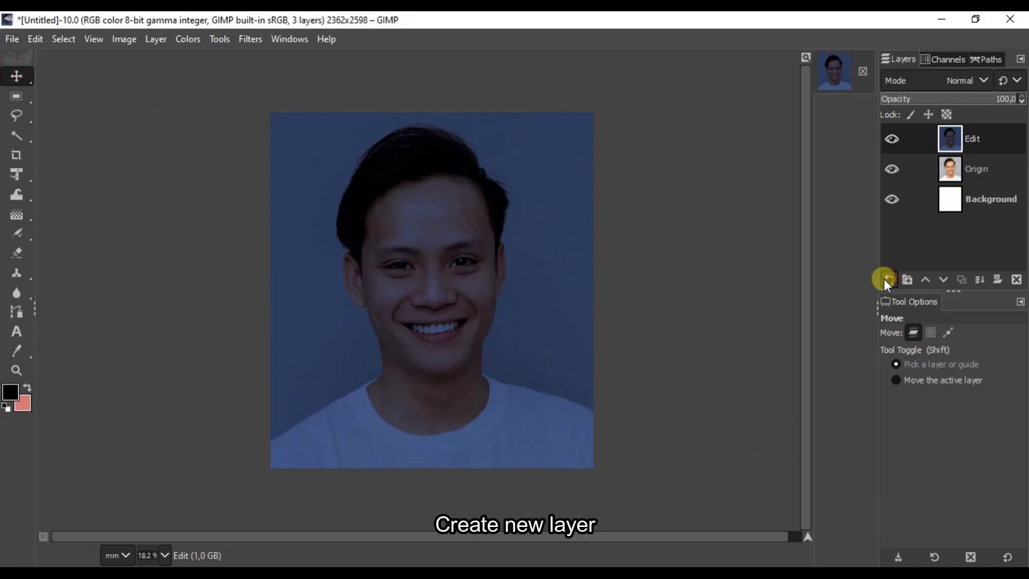
{"action": "left_click_drag", "start_coordinate": [758, 47], "coordinate": [530, 127]}
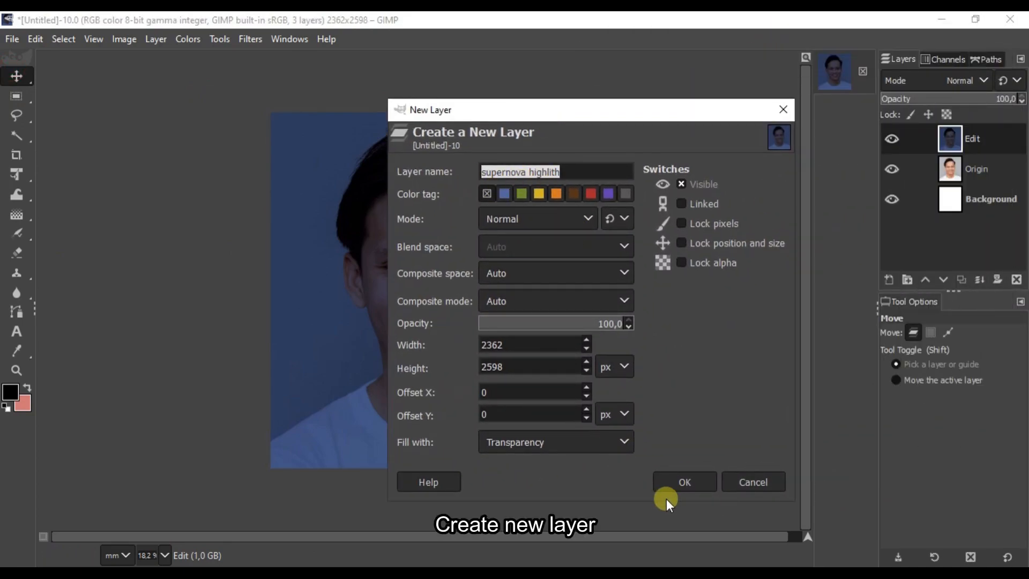
{"action": "left_click", "coordinate": [677, 481]}
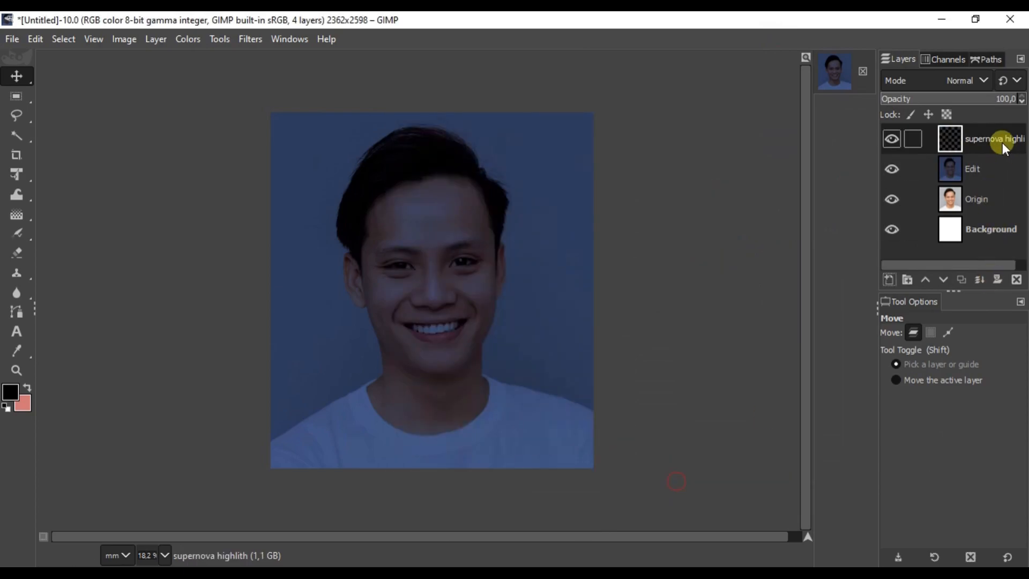
Start the Supernova filter on the new layer and place its center just outside the portrait's lower-left edge, at X -0.100, Y 0.881.
{"action": "left_click", "coordinate": [257, 44]}
{"action": "mouse_move", "coordinate": [337, 206]}
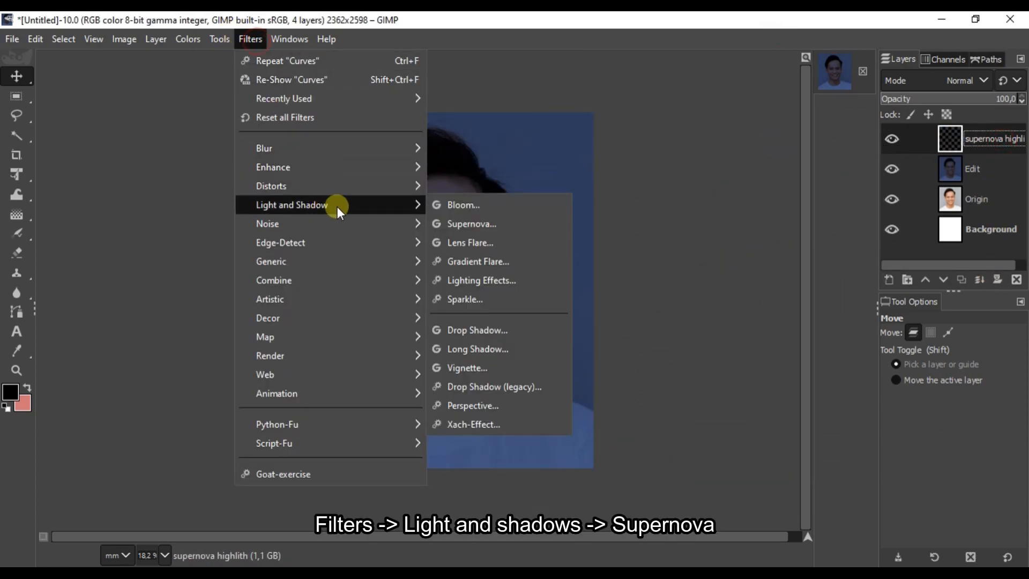
{"action": "left_click", "coordinate": [451, 215]}
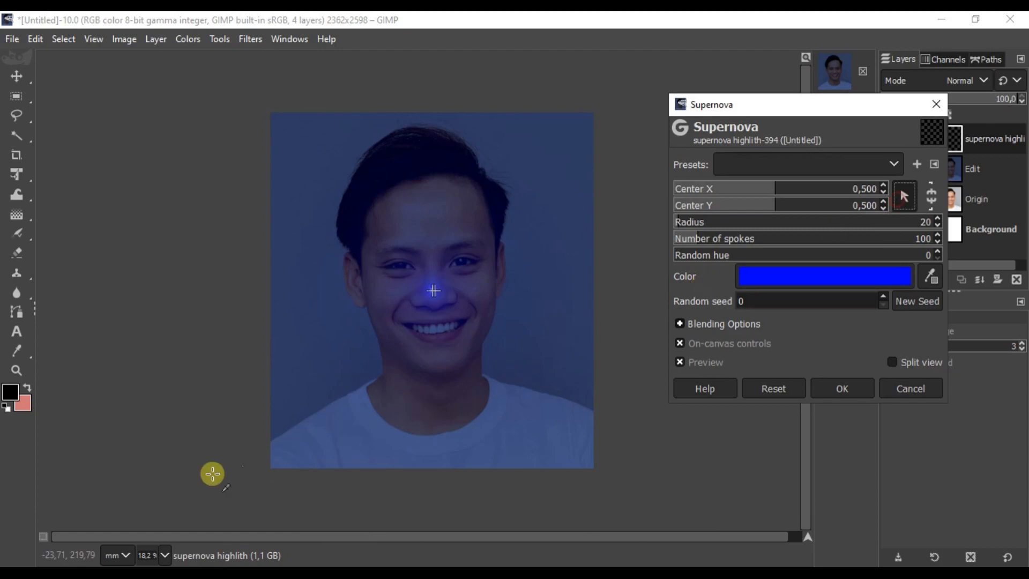
{"action": "left_click", "coordinate": [238, 425]}
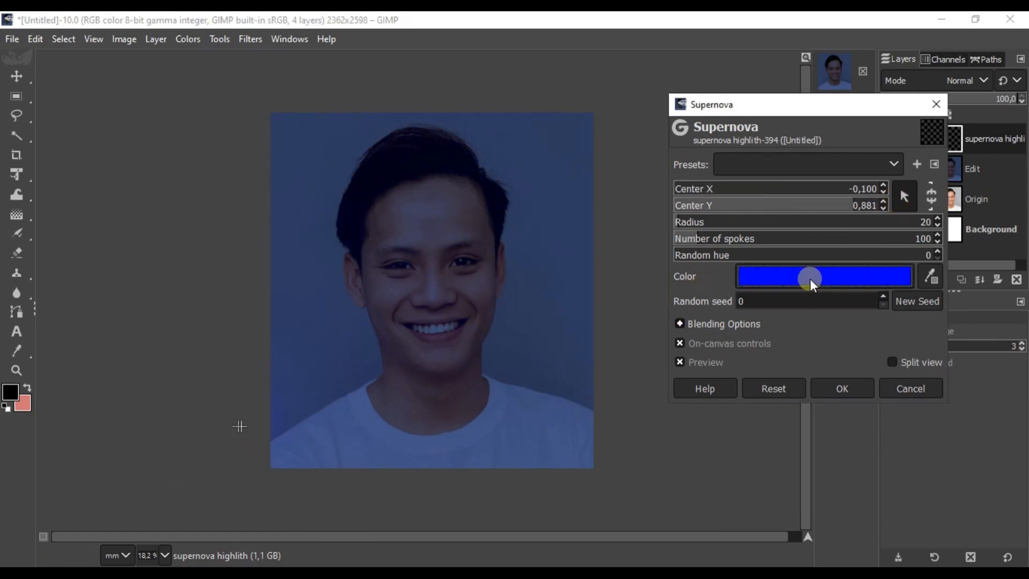
Set the supernova to bright red with radius 108 and 1 spoke, and apply the filter.
{"action": "left_click", "coordinate": [809, 276]}
{"action": "left_click_drag", "start_coordinate": [795, 210], "coordinate": [805, 164]}
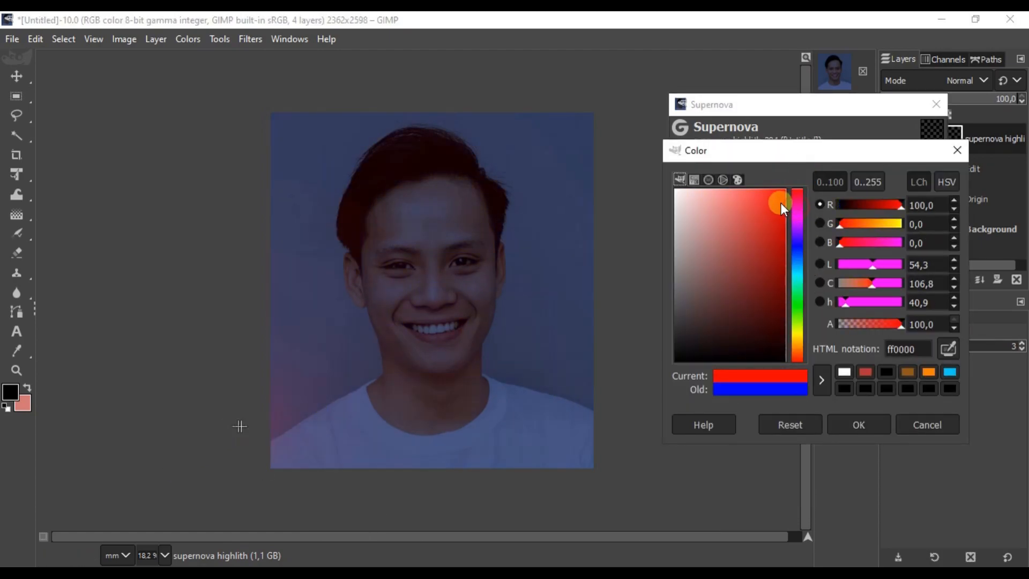
{"action": "left_click", "coordinate": [846, 426]}
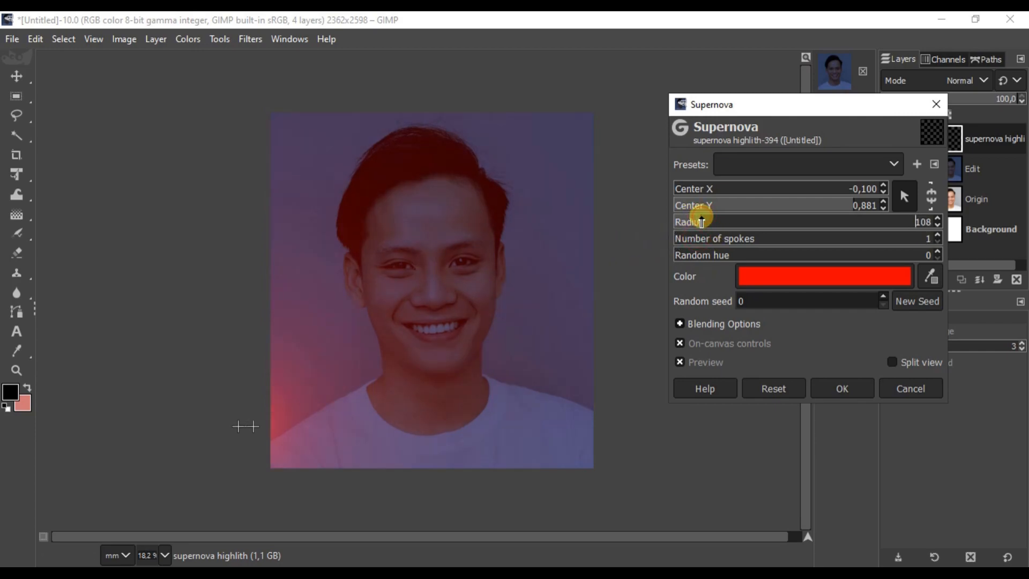
{"action": "left_click", "coordinate": [844, 386]}
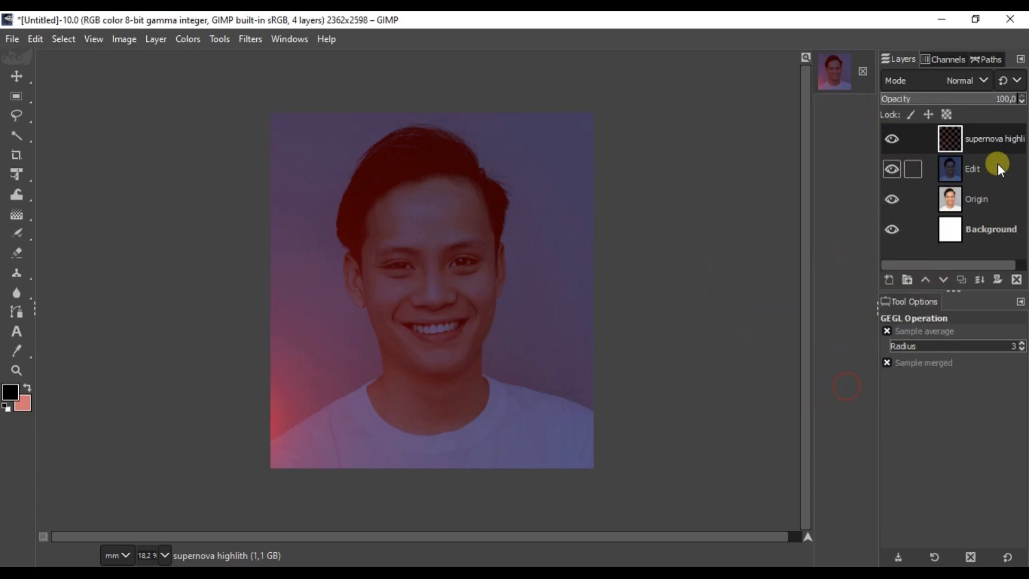
{"action": "left_click", "coordinate": [20, 214]}
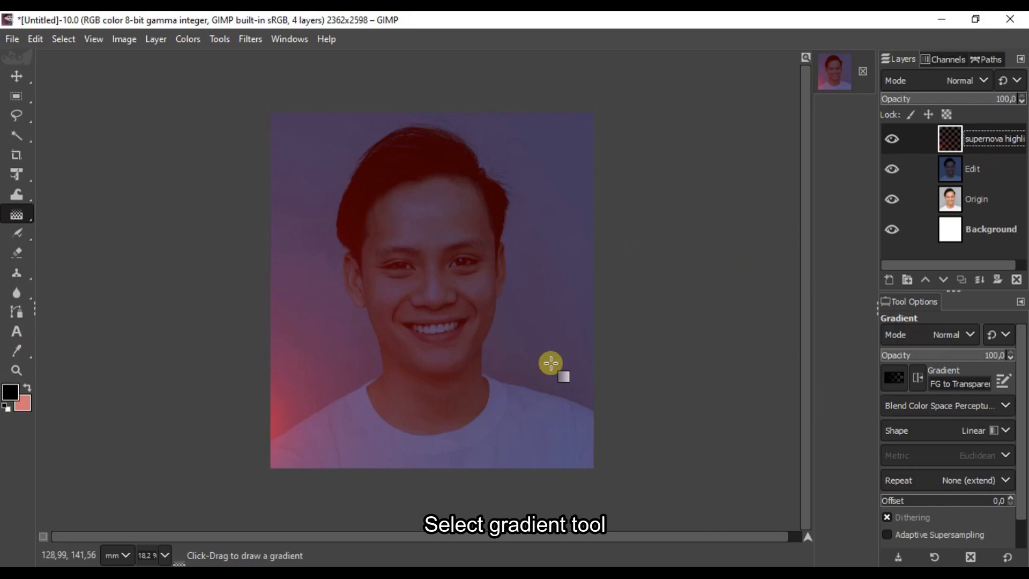
{"action": "left_click_drag", "start_coordinate": [463, 228], "coordinate": [360, 329]}
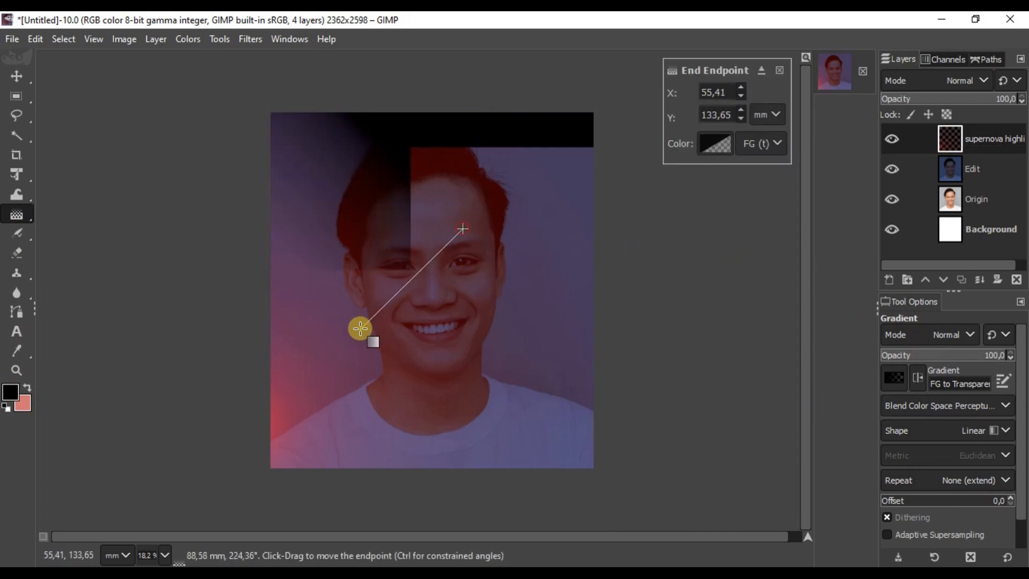
{"action": "key", "text": "Escape"}
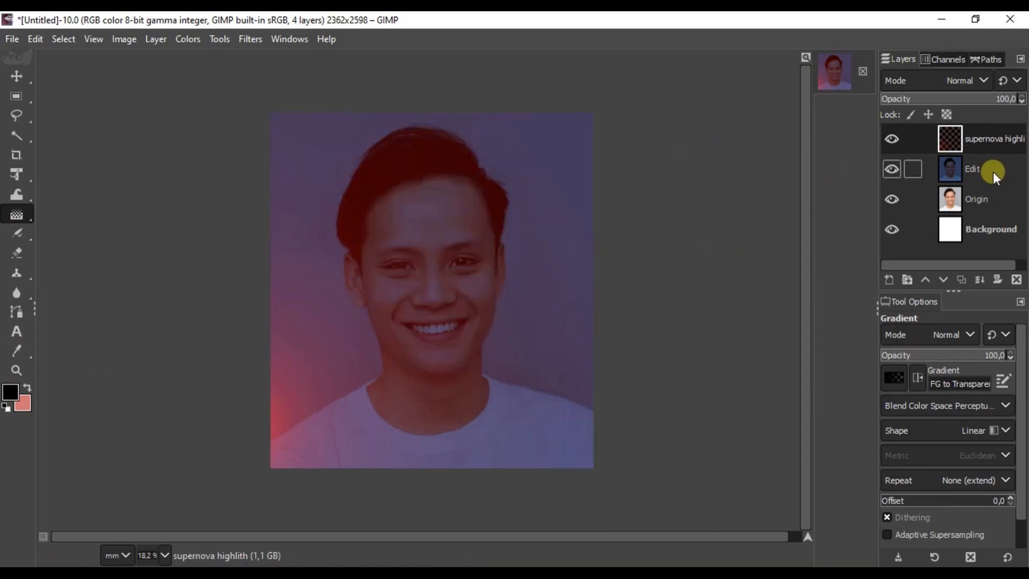
Add a white layer mask to the supernova layer and fade it with a black-to-transparent linear gradient from mid-face toward the lower-left glow.
{"action": "left_click", "coordinate": [996, 278]}
{"action": "left_click", "coordinate": [855, 225]}
{"action": "left_click", "coordinate": [916, 400]}
{"action": "left_click_drag", "start_coordinate": [483, 177], "coordinate": [299, 394]}
{"action": "left_click_drag", "start_coordinate": [483, 178], "coordinate": [442, 256]}
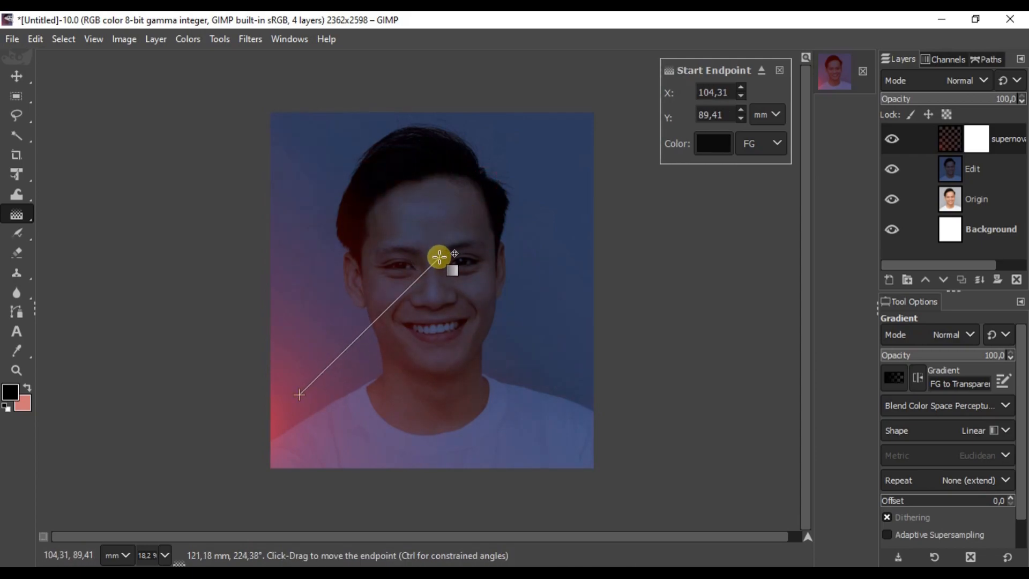
{"action": "key", "text": "Return"}
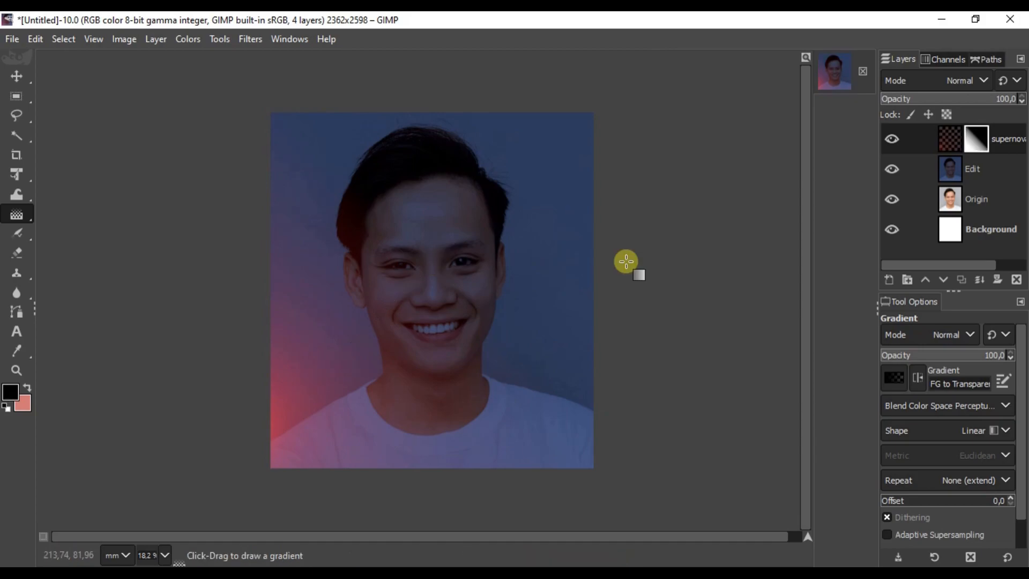
Create a new transparent layer named "Highlight" directly above the Edit layer.
{"action": "left_click", "coordinate": [15, 75]}
{"action": "left_click", "coordinate": [986, 177]}
{"action": "left_click", "coordinate": [891, 279]}
{"action": "left_click_drag", "start_coordinate": [780, 41], "coordinate": [612, 104]}
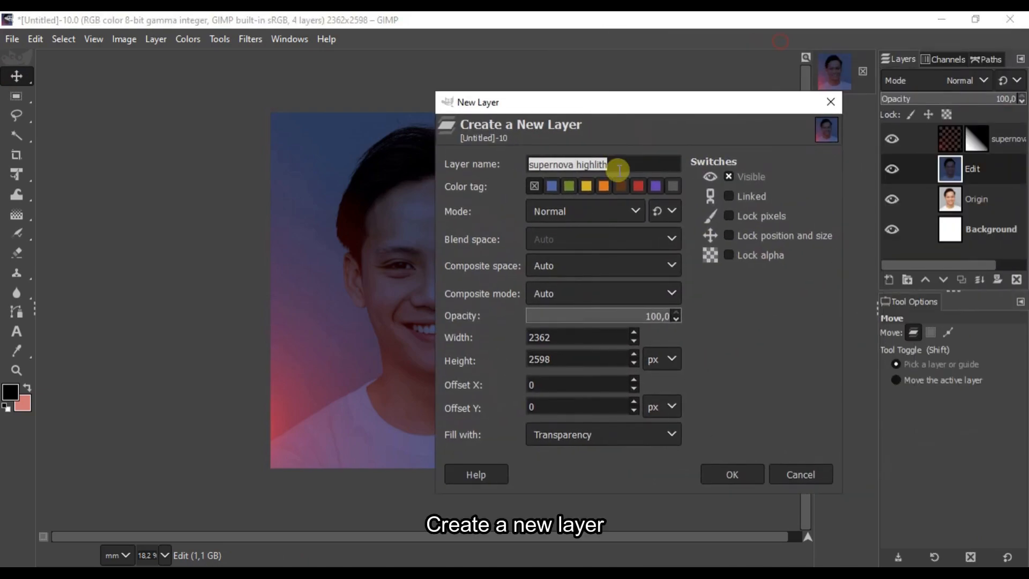
{"action": "type", "text": "High"}
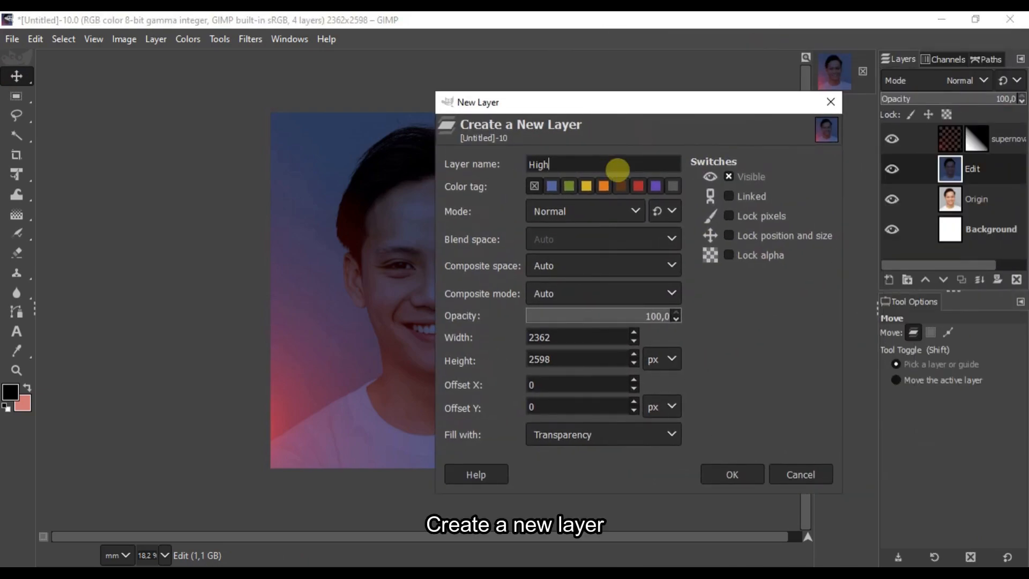
{"action": "type", "text": "li"}
{"action": "key", "text": "Return"}
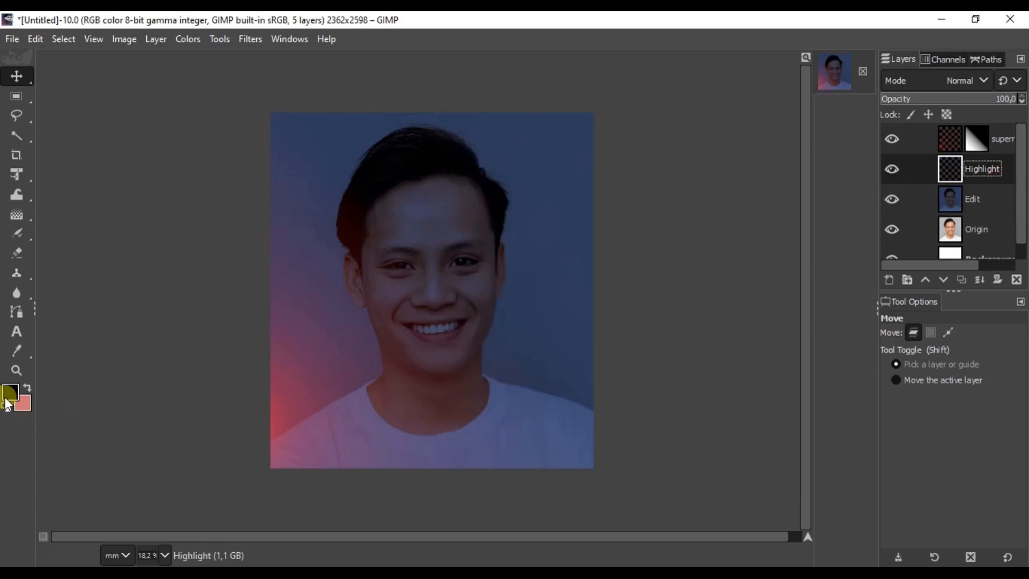
Set the foreground color to d27878 and fill the Highlight layer with it.
{"action": "left_click", "coordinate": [7, 396]}
{"action": "left_click", "coordinate": [494, 411]}
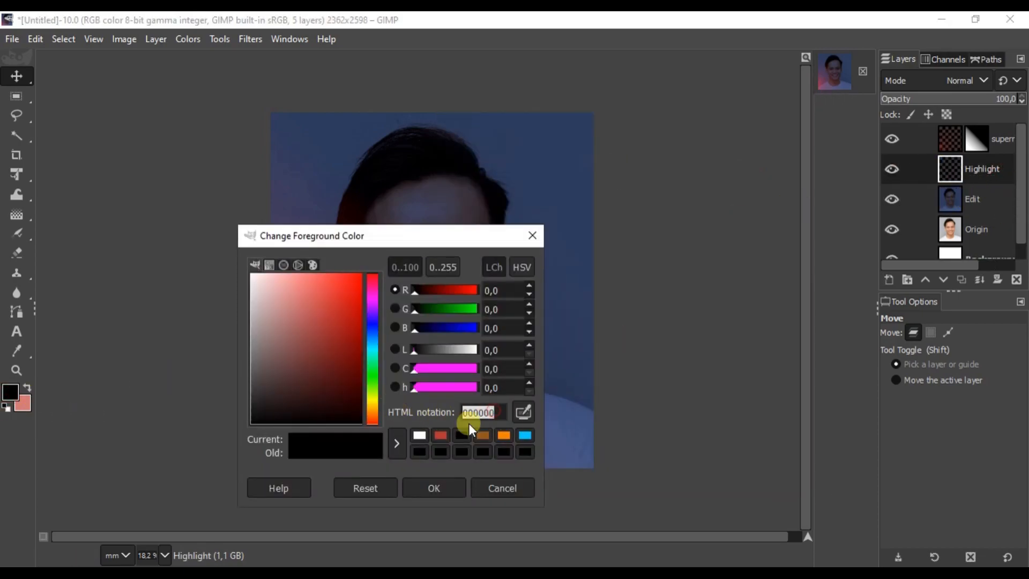
{"action": "left_click", "coordinate": [438, 438]}
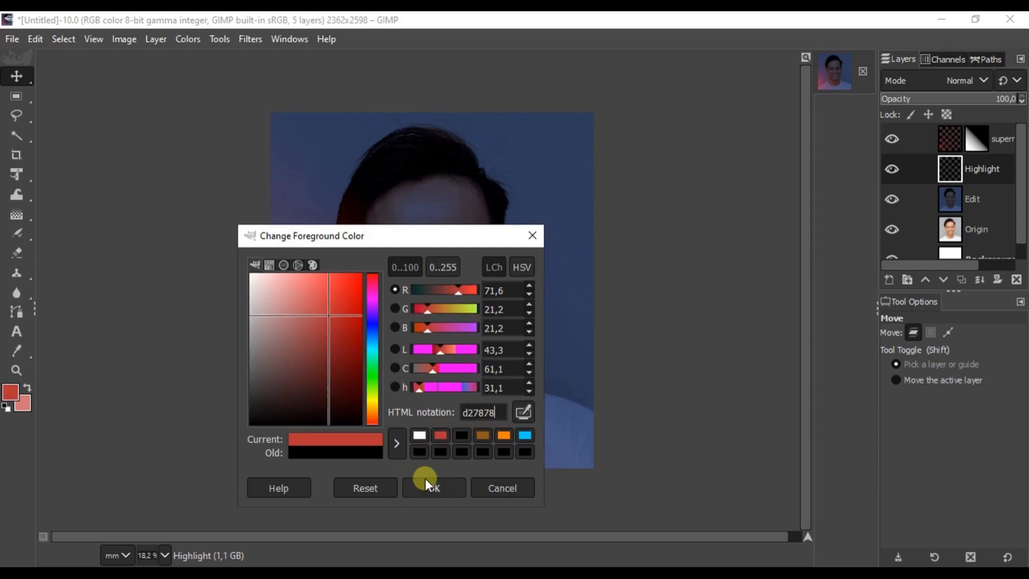
{"action": "left_click", "coordinate": [445, 484]}
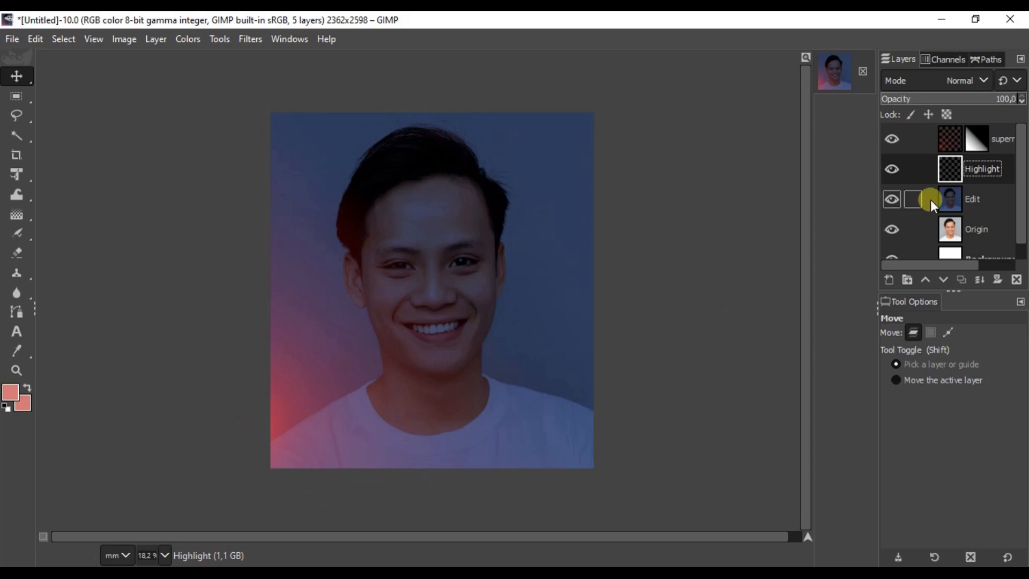
{"action": "right_click", "coordinate": [316, 207]}
{"action": "mouse_move", "coordinate": [361, 256]}
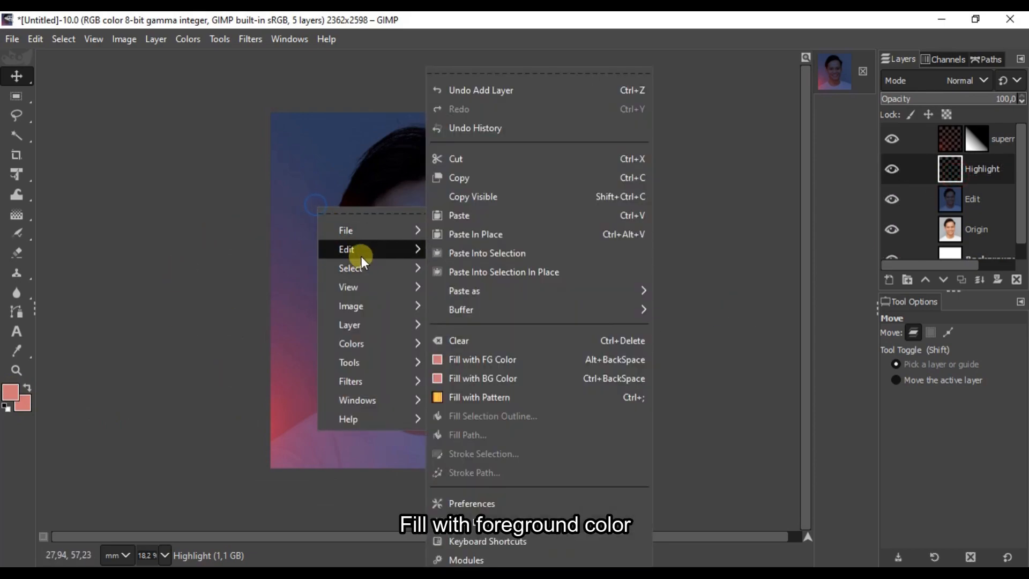
{"action": "left_click", "coordinate": [485, 359]}
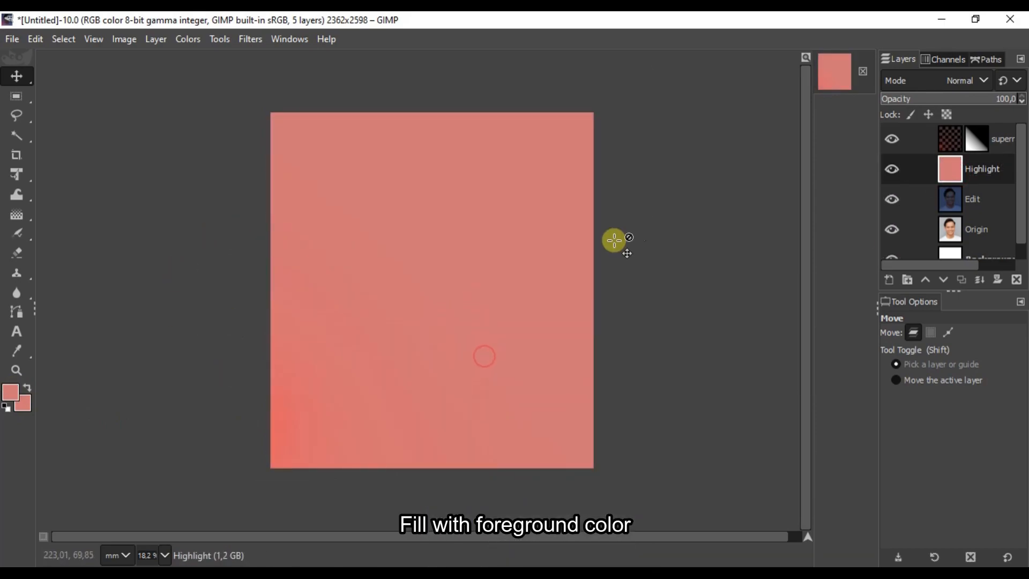
Set the Highlight layer's blend mode to Linear light and add a black layer mask to it.
{"action": "left_click", "coordinate": [973, 82]}
{"action": "scroll", "coordinate": [902, 353], "scroll_direction": "down", "scroll_amount": 3}
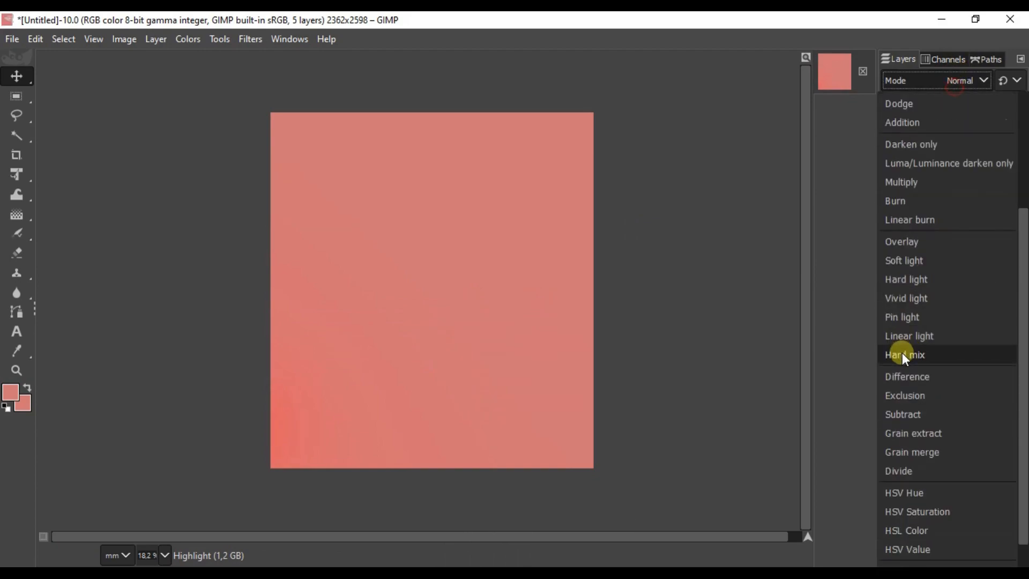
{"action": "left_click", "coordinate": [910, 336]}
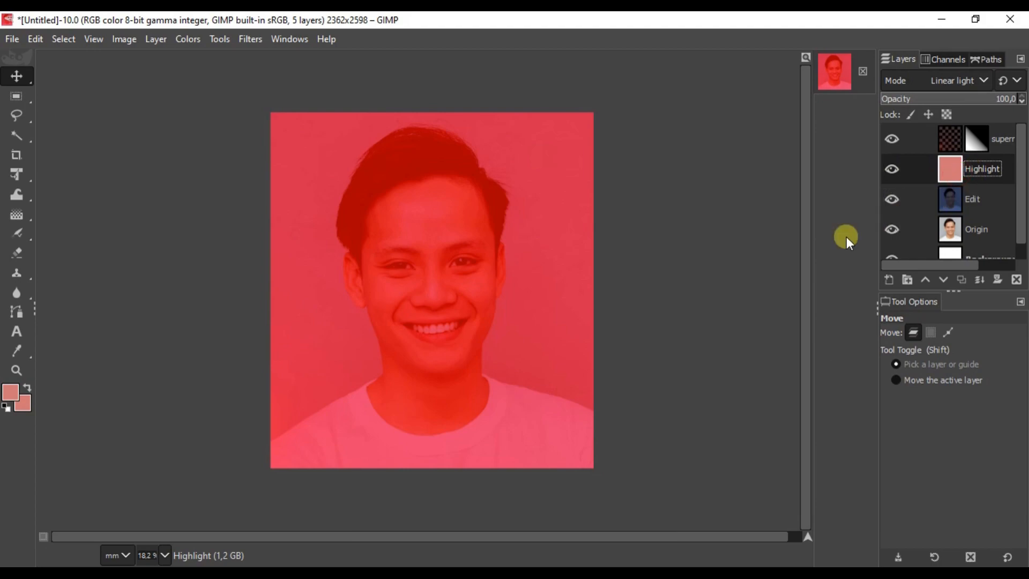
{"action": "left_click", "coordinate": [994, 283]}
{"action": "left_click", "coordinate": [858, 254]}
{"action": "left_click", "coordinate": [923, 411]}
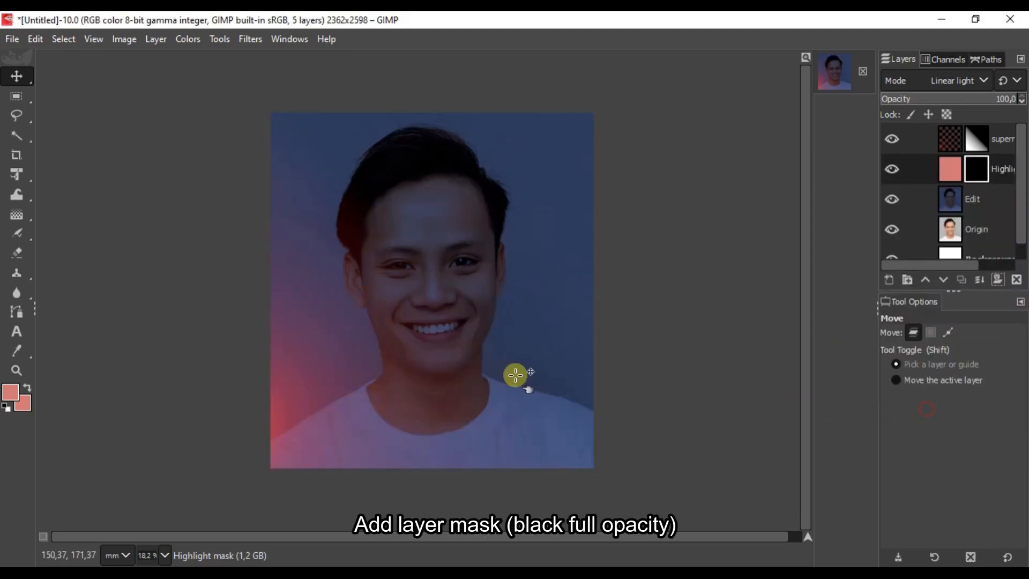
Switch to the Airbrush tool and set the foreground color to white (ffffff).
{"action": "left_click", "coordinate": [24, 233]}
{"action": "left_click", "coordinate": [11, 390]}
{"action": "left_click_drag", "start_coordinate": [294, 364], "coordinate": [220, 241]}
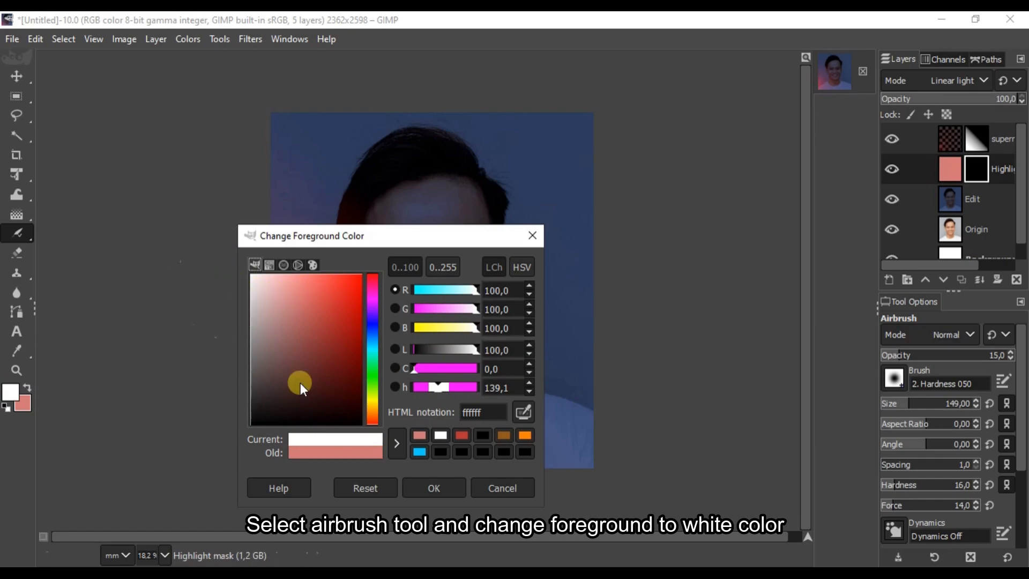
{"action": "left_click", "coordinate": [419, 484]}
Try an airbrush stroke across the neck on the Highlight layer mask.
{"action": "scroll", "coordinate": [400, 352], "scroll_direction": "up", "scroll_amount": 3}
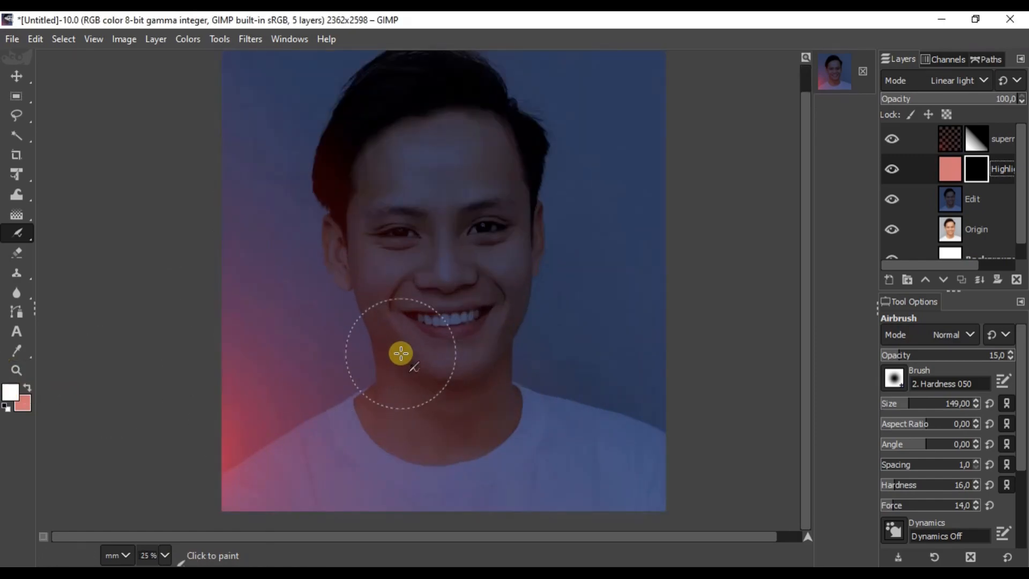
{"action": "scroll", "coordinate": [406, 380], "scroll_direction": "down", "scroll_amount": 3}
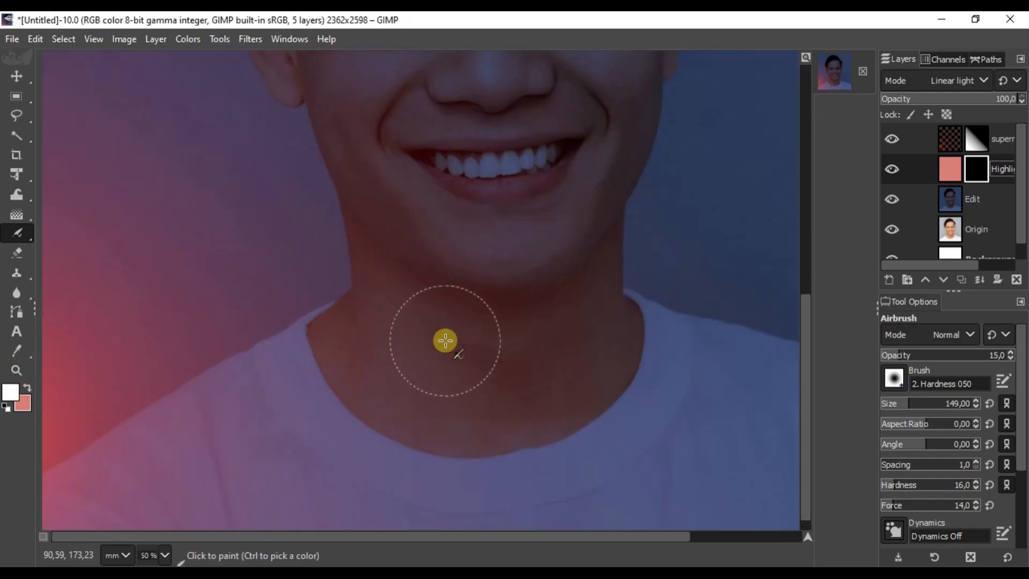
{"action": "scroll", "coordinate": [442, 340], "scroll_direction": "up", "scroll_amount": 1}
{"action": "scroll", "coordinate": [500, 338], "scroll_direction": "up", "scroll_amount": 1}
{"action": "left_click_drag", "start_coordinate": [501, 337], "coordinate": [394, 287]}
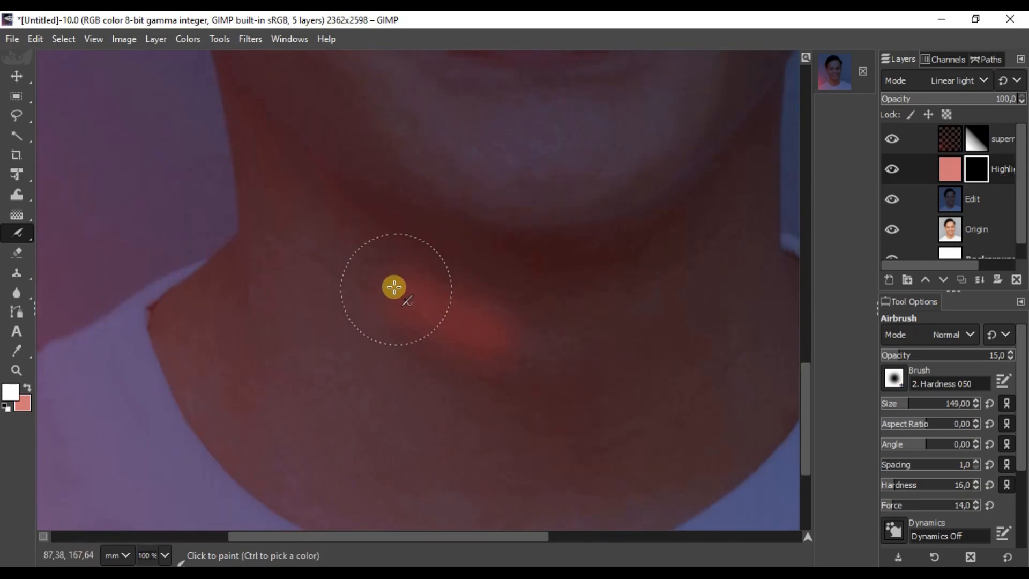
{"action": "key", "text": "ctrl+z"}
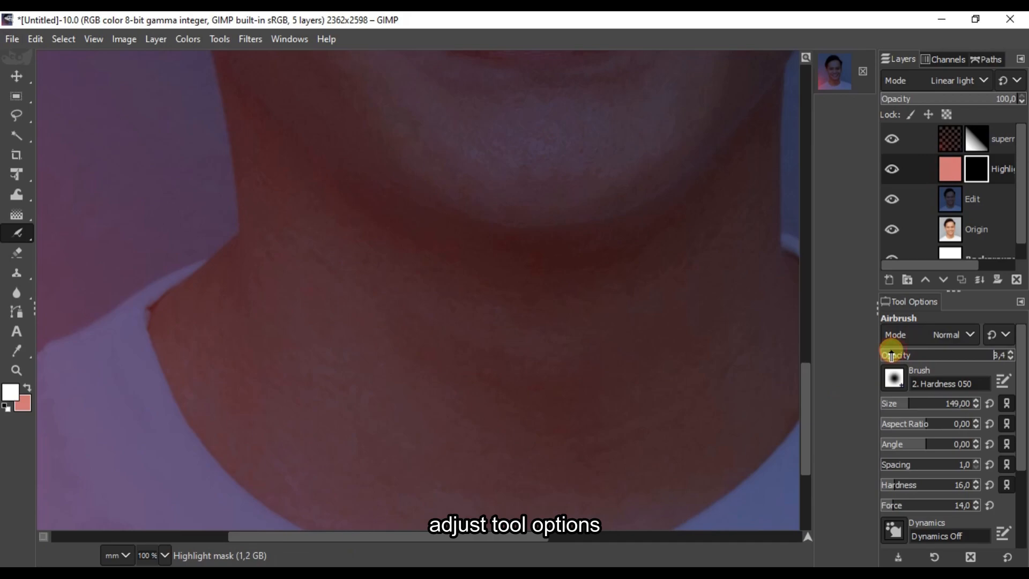
Reduce the airbrush opacity to 8 and paint the red highlight onto the glow-facing side of the neck, jaw and lower cheek.
{"action": "left_click", "coordinate": [1003, 355]}
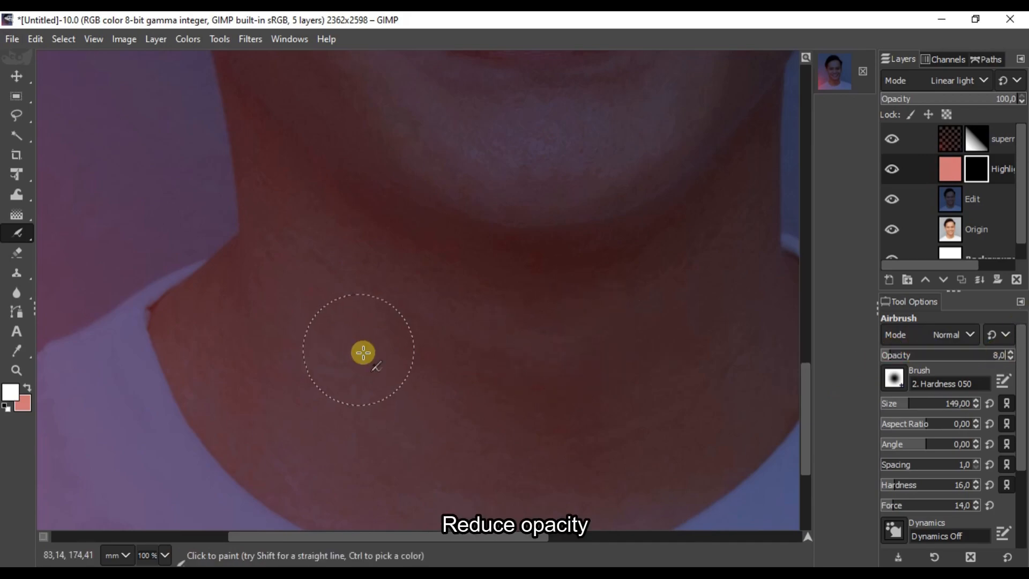
{"action": "mouse_move", "coordinate": [351, 279]}
{"action": "left_mouse_down"}
{"action": "mouse_move", "coordinate": [269, 182]}
{"action": "mouse_move", "coordinate": [281, 190]}
{"action": "left_mouse_up"}
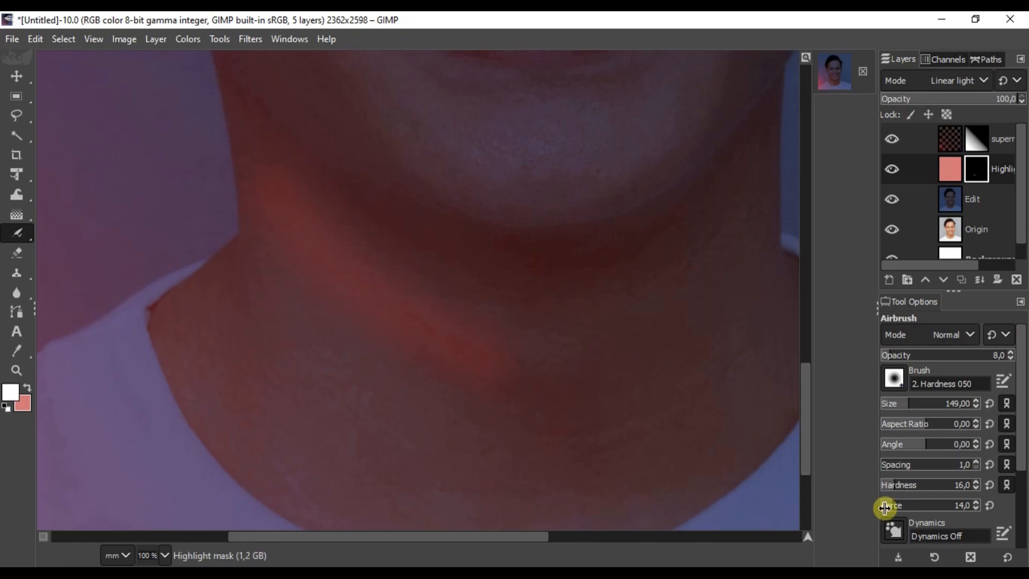
{"action": "scroll", "coordinate": [460, 332], "scroll_direction": "down", "scroll_amount": 1}
{"action": "mouse_move", "coordinate": [478, 340]}
{"action": "left_mouse_down"}
{"action": "mouse_move", "coordinate": [353, 256]}
{"action": "mouse_move", "coordinate": [331, 223]}
{"action": "mouse_move", "coordinate": [357, 352]}
{"action": "mouse_move", "coordinate": [391, 397]}
{"action": "mouse_move", "coordinate": [429, 420]}
{"action": "mouse_move", "coordinate": [374, 365]}
{"action": "mouse_move", "coordinate": [342, 295]}
{"action": "mouse_move", "coordinate": [356, 351]}
{"action": "mouse_move", "coordinate": [450, 416]}
{"action": "mouse_move", "coordinate": [401, 380]}
{"action": "mouse_move", "coordinate": [350, 318]}
{"action": "mouse_move", "coordinate": [368, 409]}
{"action": "left_mouse_up"}
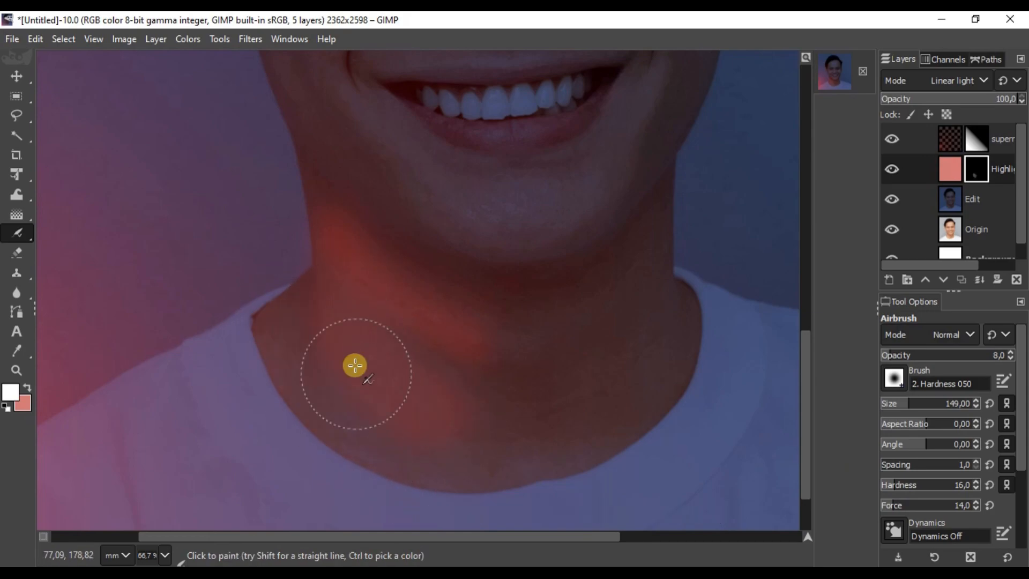
{"action": "scroll", "coordinate": [365, 278], "scroll_direction": "up", "scroll_amount": 2}
{"action": "left_click_drag", "start_coordinate": [365, 278], "coordinate": [445, 531]}
{"action": "scroll", "coordinate": [281, 368], "scroll_direction": "down", "scroll_amount": 1}
{"action": "left_click_drag", "start_coordinate": [508, 398], "coordinate": [250, 104]}
Airbrush the red highlight over the glow-facing cheek, under the eye, and down the bridge and tip of the nose.
{"action": "scroll", "coordinate": [237, 230], "scroll_direction": "up", "scroll_amount": 6}
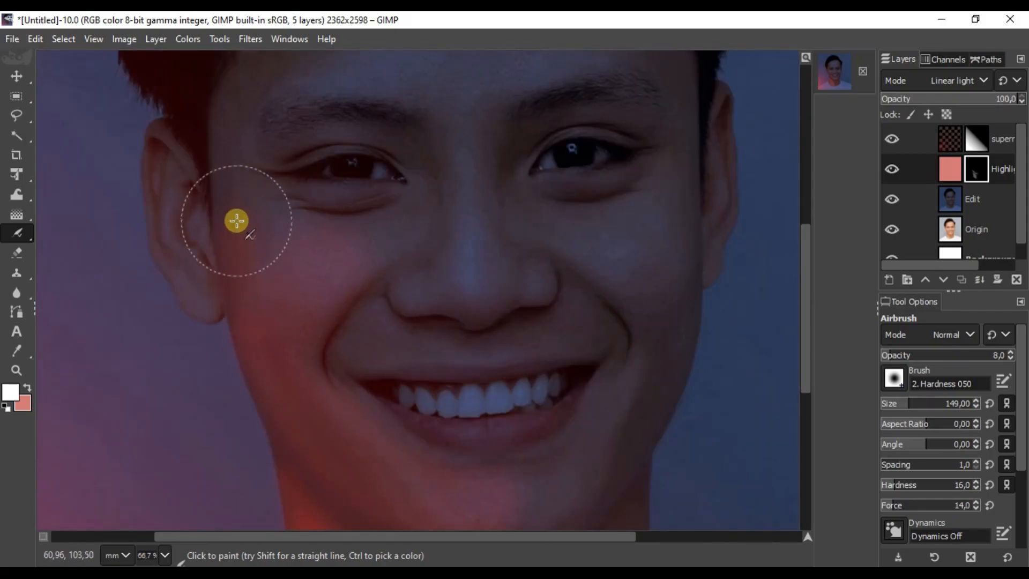
{"action": "scroll", "coordinate": [399, 245], "scroll_direction": "down", "scroll_amount": 1}
{"action": "left_click_drag", "start_coordinate": [398, 245], "coordinate": [382, 139]}
{"action": "scroll", "coordinate": [360, 406], "scroll_direction": "up", "scroll_amount": 4}
{"action": "left_click_drag", "start_coordinate": [406, 209], "coordinate": [321, 177]}
{"action": "scroll", "coordinate": [469, 250], "scroll_direction": "up", "scroll_amount": 2}
{"action": "scroll", "coordinate": [370, 172], "scroll_direction": "up", "scroll_amount": 3}
{"action": "scroll", "coordinate": [370, 172], "scroll_direction": "down", "scroll_amount": 2}
{"action": "scroll", "coordinate": [407, 308], "scroll_direction": "down", "scroll_amount": 2}
{"action": "left_click_drag", "start_coordinate": [363, 304], "coordinate": [384, 206]}
{"action": "scroll", "coordinate": [530, 343], "scroll_direction": "up", "scroll_amount": 1}
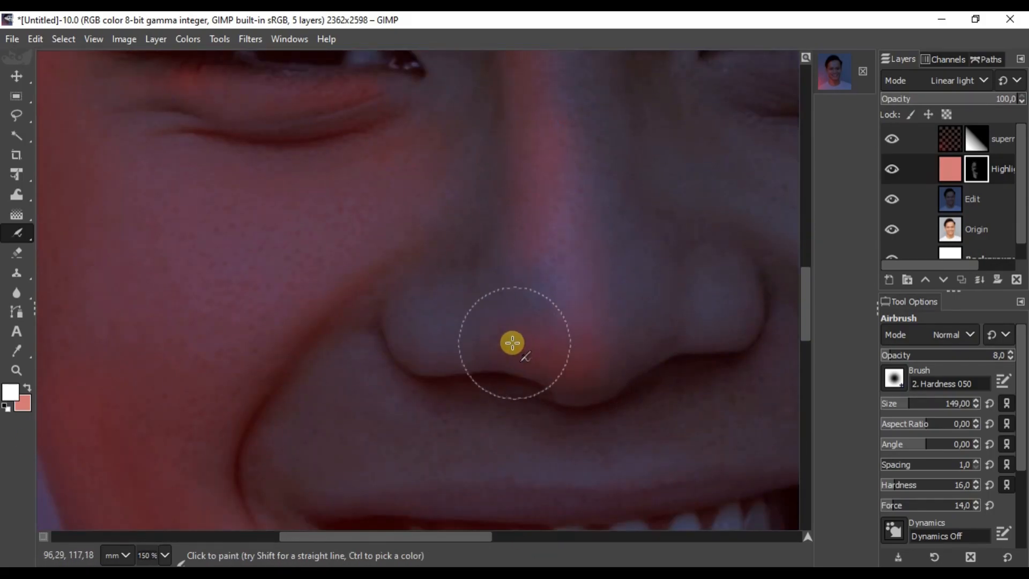
Airbrush the red highlight above the upper lip and along the lower edge of the lower lip on the glow-facing side.
{"action": "scroll", "coordinate": [485, 312], "scroll_direction": "down", "scroll_amount": 1}
{"action": "scroll", "coordinate": [552, 455], "scroll_direction": "up", "scroll_amount": 1}
{"action": "left_click_drag", "start_coordinate": [305, 369], "coordinate": [370, 332]}
{"action": "scroll", "coordinate": [343, 380], "scroll_direction": "up", "scroll_amount": 2}
{"action": "left_click_drag", "start_coordinate": [200, 331], "coordinate": [375, 343]}
{"action": "scroll", "coordinate": [408, 215], "scroll_direction": "down", "scroll_amount": 2}
{"action": "scroll", "coordinate": [429, 375], "scroll_direction": "up", "scroll_amount": 2}
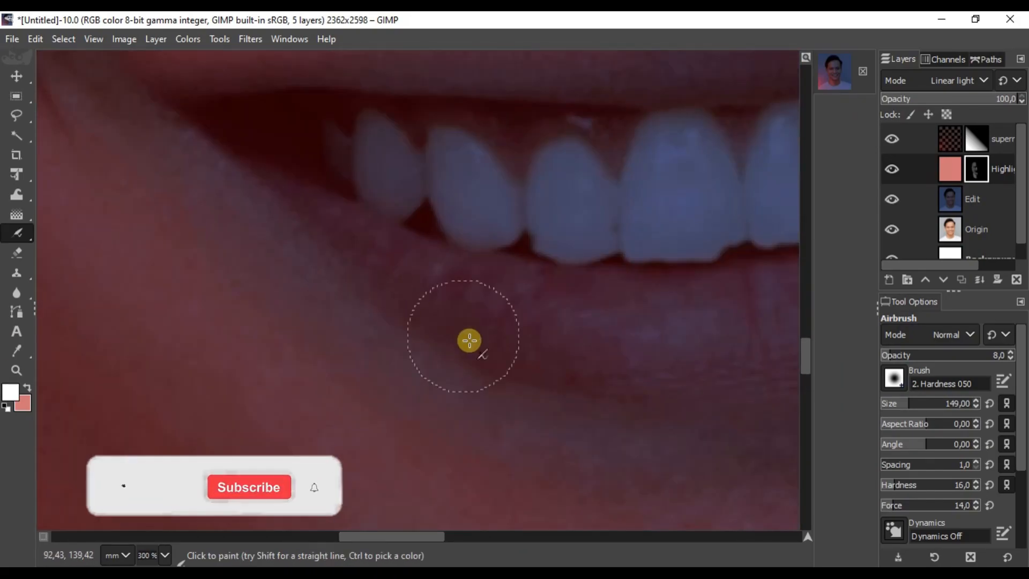
{"action": "left_click_drag", "start_coordinate": [434, 314], "coordinate": [482, 332]}
{"action": "scroll", "coordinate": [446, 298], "scroll_direction": "down", "scroll_amount": 1}
{"action": "scroll", "coordinate": [439, 322], "scroll_direction": "down", "scroll_amount": 1}
{"action": "scroll", "coordinate": [343, 370], "scroll_direction": "up", "scroll_amount": 2}
{"action": "scroll", "coordinate": [363, 279], "scroll_direction": "down", "scroll_amount": 3}
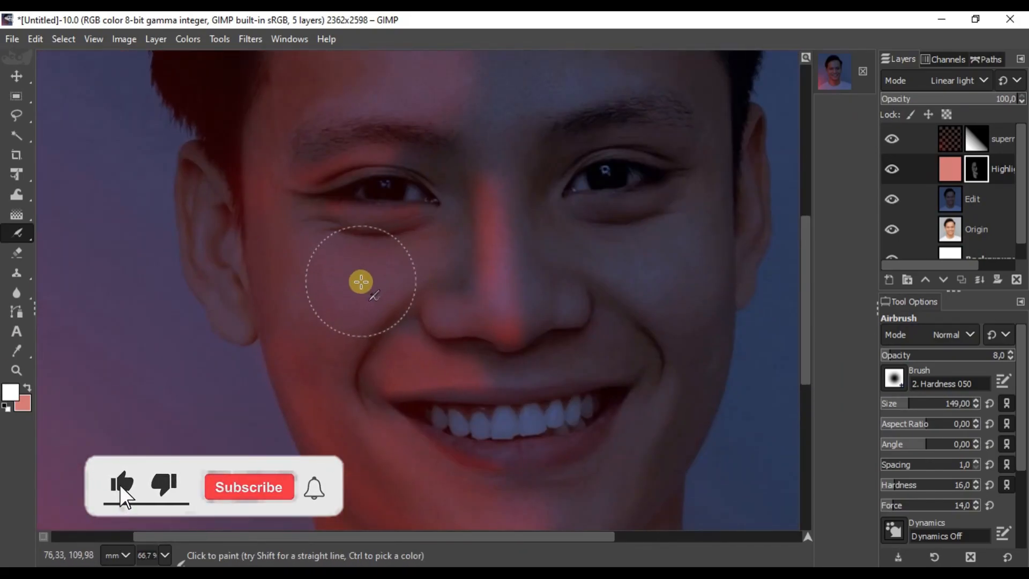
Intensify the red highlight along the glow-facing jaw and across the chin.
{"action": "scroll", "coordinate": [343, 321], "scroll_direction": "down", "scroll_amount": 2}
{"action": "scroll", "coordinate": [369, 461], "scroll_direction": "up", "scroll_amount": 2}
{"action": "scroll", "coordinate": [321, 407], "scroll_direction": "up", "scroll_amount": 2}
{"action": "left_click_drag", "start_coordinate": [418, 251], "coordinate": [620, 365]}
{"action": "scroll", "coordinate": [482, 268], "scroll_direction": "down", "scroll_amount": 2}
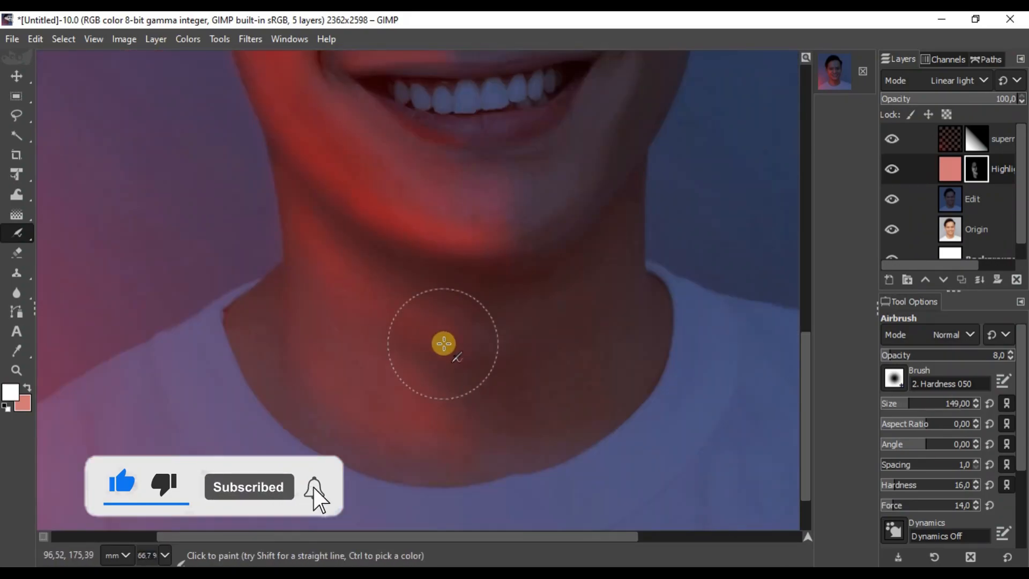
Strengthen the red highlight down the glow-facing side of the neck to the shirt collar.
{"action": "scroll", "coordinate": [405, 300], "scroll_direction": "up", "scroll_amount": 2}
{"action": "scroll", "coordinate": [316, 225], "scroll_direction": "down", "scroll_amount": 1}
{"action": "left_click_drag", "start_coordinate": [457, 418], "coordinate": [404, 409]}
{"action": "scroll", "coordinate": [243, 287], "scroll_direction": "up", "scroll_amount": 1}
{"action": "left_click_drag", "start_coordinate": [245, 273], "coordinate": [252, 345]}
{"action": "scroll", "coordinate": [358, 214], "scroll_direction": "down", "scroll_amount": 2}
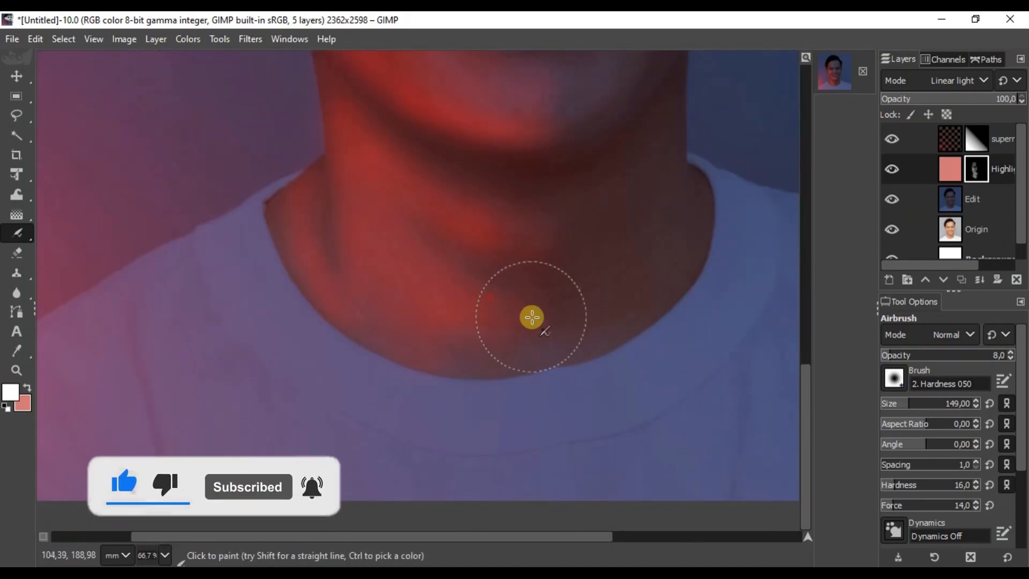
{"action": "scroll", "coordinate": [520, 310], "scroll_direction": "down", "scroll_amount": 2}
{"action": "scroll", "coordinate": [411, 211], "scroll_direction": "up", "scroll_amount": 2}
{"action": "scroll", "coordinate": [397, 171], "scroll_direction": "down", "scroll_amount": 1}
Airbrush the red highlight onto the glow-facing ear, covering the earlobe and the upper rim.
{"action": "scroll", "coordinate": [273, 321], "scroll_direction": "up", "scroll_amount": 5}
{"action": "scroll", "coordinate": [300, 311], "scroll_direction": "down", "scroll_amount": 1}
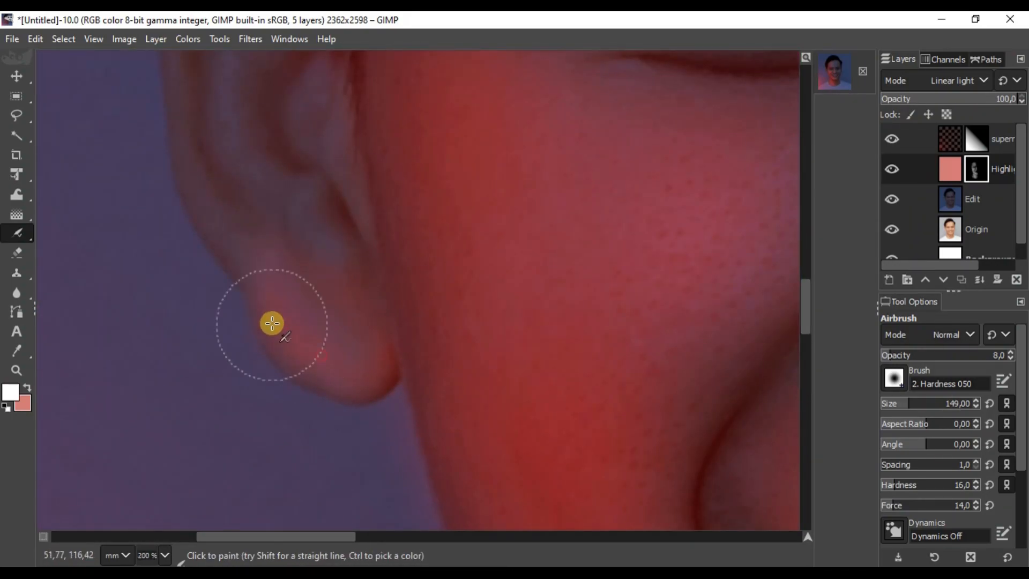
{"action": "scroll", "coordinate": [214, 188], "scroll_direction": "up", "scroll_amount": 1}
{"action": "left_click_drag", "start_coordinate": [190, 171], "coordinate": [340, 457]}
{"action": "scroll", "coordinate": [340, 257], "scroll_direction": "down", "scroll_amount": 2}
{"action": "scroll", "coordinate": [305, 287], "scroll_direction": "down", "scroll_amount": 2}
{"action": "scroll", "coordinate": [352, 291], "scroll_direction": "up", "scroll_amount": 4}
{"action": "scroll", "coordinate": [352, 292], "scroll_direction": "up", "scroll_amount": 1}
{"action": "left_click_drag", "start_coordinate": [116, 206], "coordinate": [487, 432]}
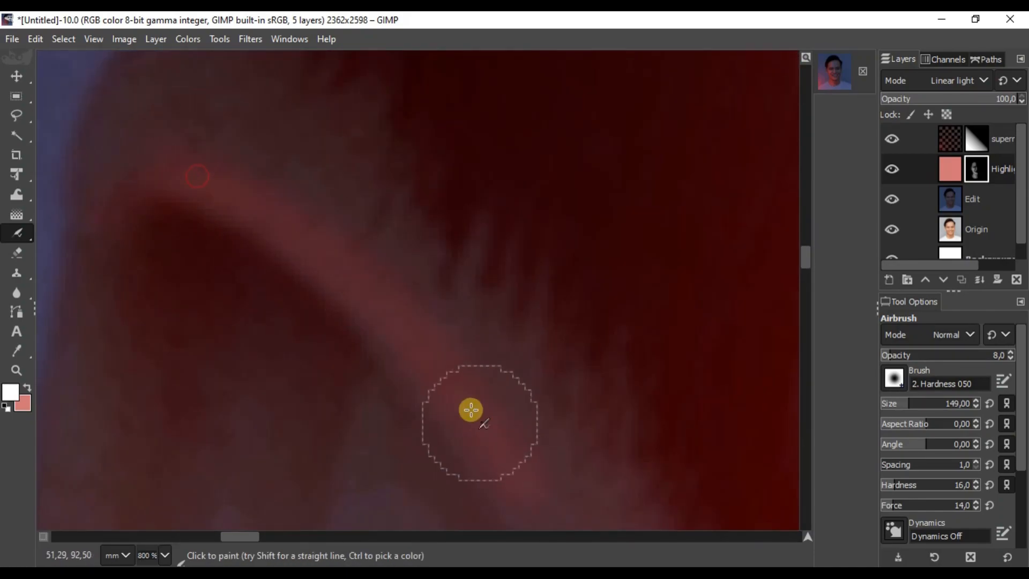
{"action": "scroll", "coordinate": [418, 284], "scroll_direction": "down", "scroll_amount": 7}
{"action": "scroll", "coordinate": [432, 291], "scroll_direction": "up", "scroll_amount": 1}
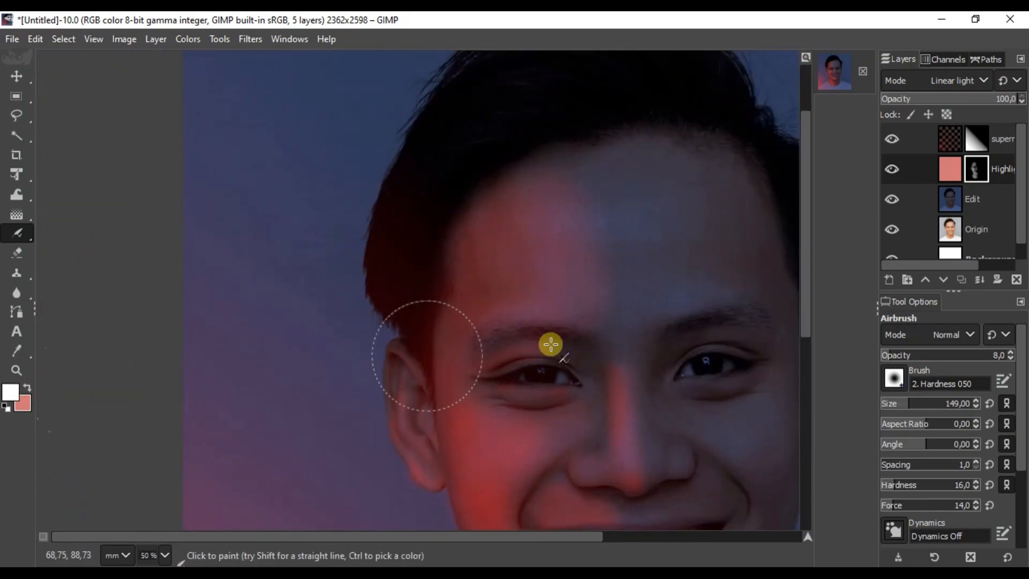
Reduce the airbrush size to 28 and paint thin red strands down the hair at the glow-facing temple.
{"action": "left_click", "coordinate": [890, 403]}
{"action": "scroll", "coordinate": [405, 244], "scroll_direction": "up", "scroll_amount": 3}
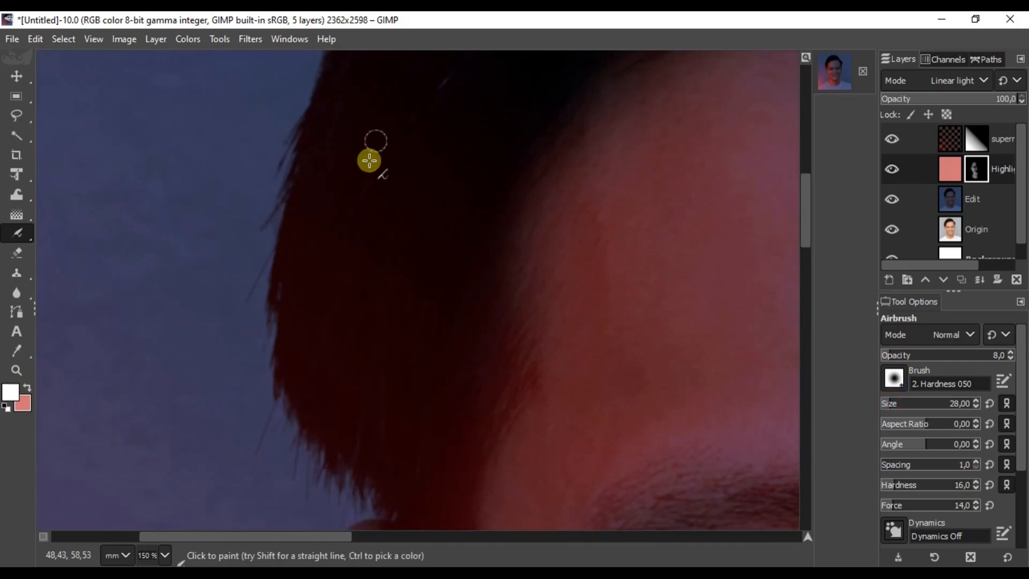
{"action": "left_click_drag", "start_coordinate": [348, 117], "coordinate": [302, 392]}
{"action": "left_click_drag", "start_coordinate": [380, 127], "coordinate": [343, 402]}
{"action": "left_click_drag", "start_coordinate": [428, 137], "coordinate": [384, 436]}
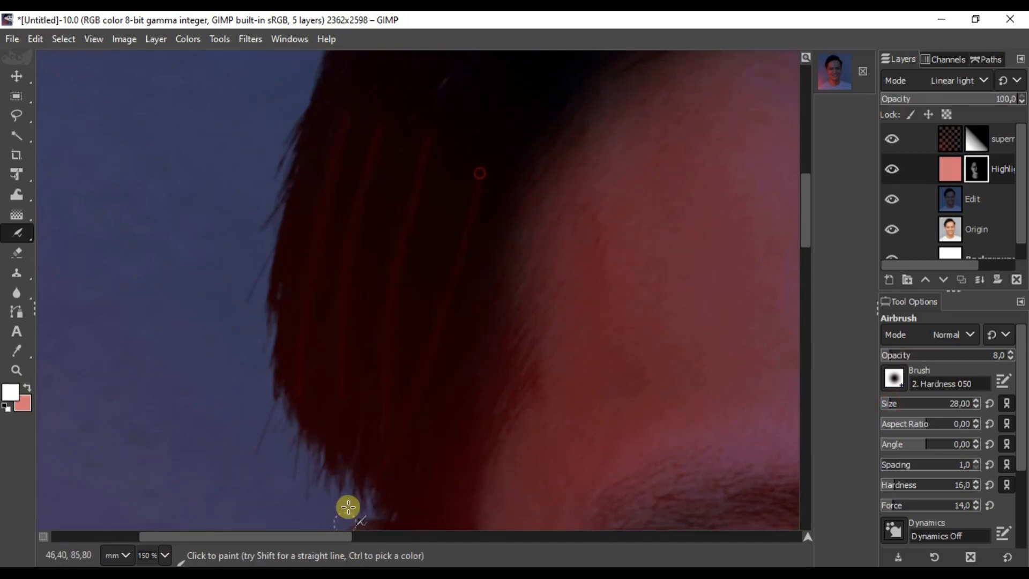
Set the airbrush size to 23 and add finer red strands between the existing ones in the side hair.
{"action": "left_click", "coordinate": [974, 406]}
{"action": "left_click_drag", "start_coordinate": [469, 236], "coordinate": [497, 266]}
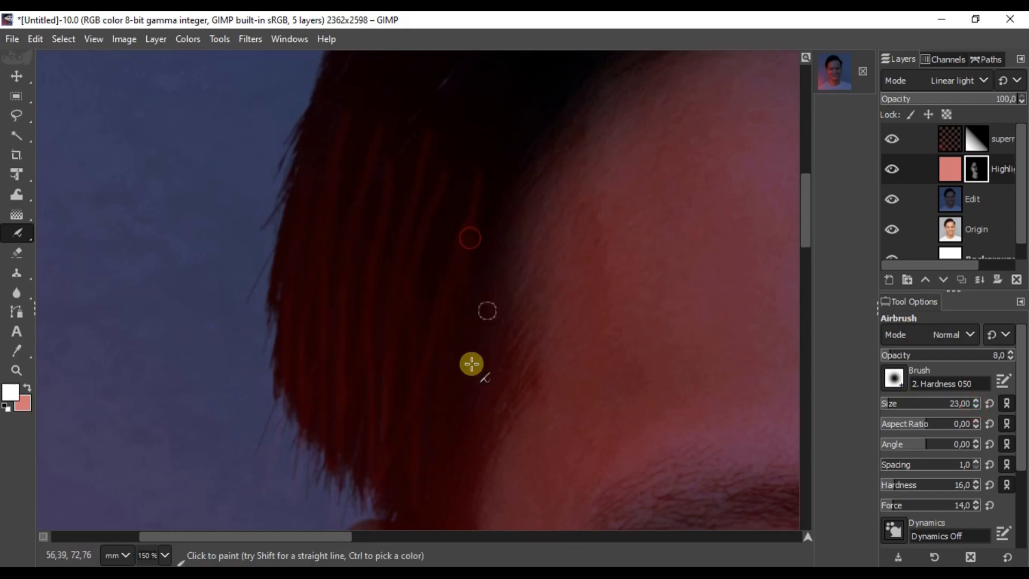
{"action": "scroll", "coordinate": [496, 215], "scroll_direction": "right", "scroll_amount": 1}
{"action": "left_click_drag", "start_coordinate": [486, 145], "coordinate": [466, 271]}
{"action": "scroll", "coordinate": [497, 136], "scroll_direction": "up", "scroll_amount": 2}
{"action": "left_click_drag", "start_coordinate": [356, 209], "coordinate": [324, 181]}
{"action": "scroll", "coordinate": [421, 193], "scroll_direction": "right", "scroll_amount": 1}
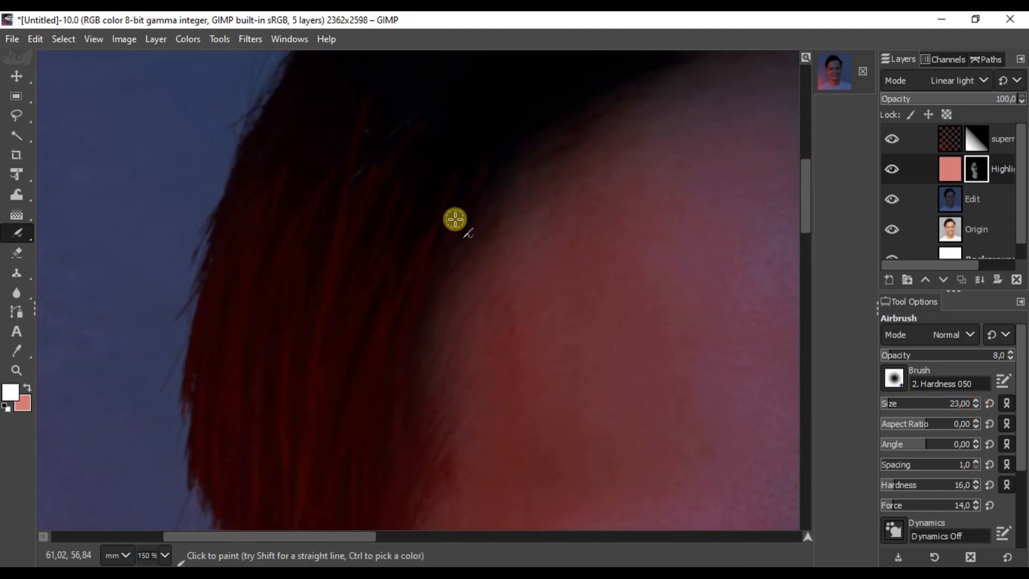
Paint curved red strands through the swept hair above the forehead.
{"action": "left_click_drag", "start_coordinate": [453, 220], "coordinate": [361, 359]}
{"action": "mouse_move", "coordinate": [509, 317]}
{"action": "left_mouse_down"}
{"action": "mouse_move", "coordinate": [225, 348]}
{"action": "mouse_move", "coordinate": [372, 239]}
{"action": "mouse_move", "coordinate": [224, 351]}
{"action": "left_mouse_up"}
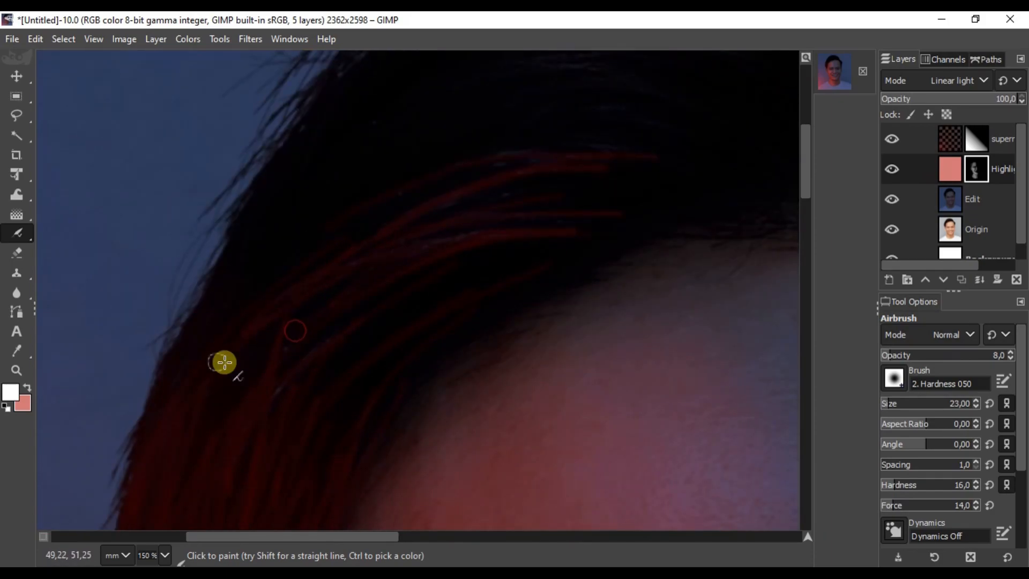
{"action": "scroll", "coordinate": [423, 294], "scroll_direction": "down", "scroll_amount": 3}
{"action": "scroll", "coordinate": [427, 299], "scroll_direction": "up", "scroll_amount": 4}
{"action": "scroll", "coordinate": [468, 294], "scroll_direction": "down", "scroll_amount": 5}
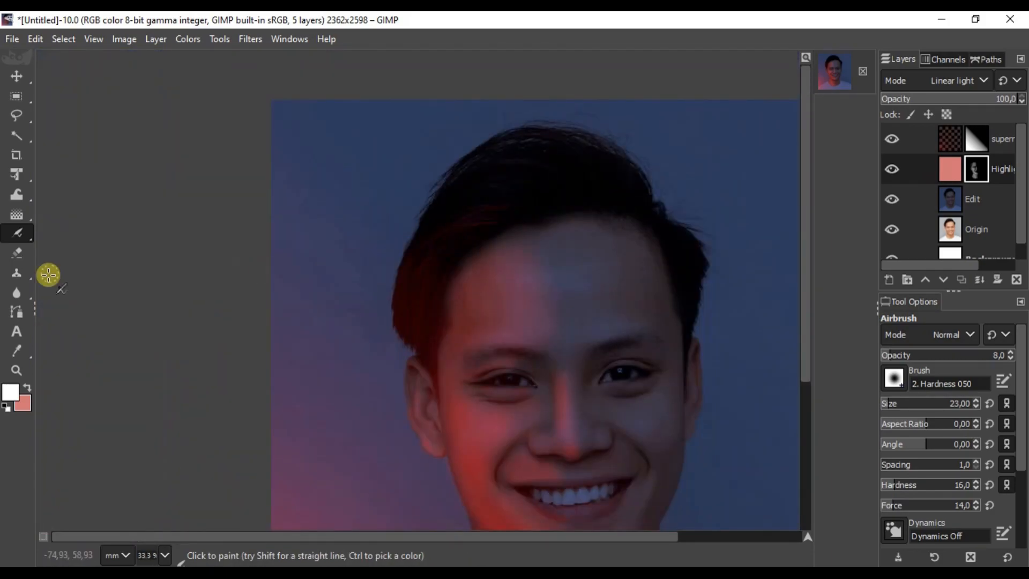
Try to soften the red hair strands on the Highlight layer mask using the Blur / Sharpen tool at size 188.
{"action": "left_click", "coordinate": [18, 292]}
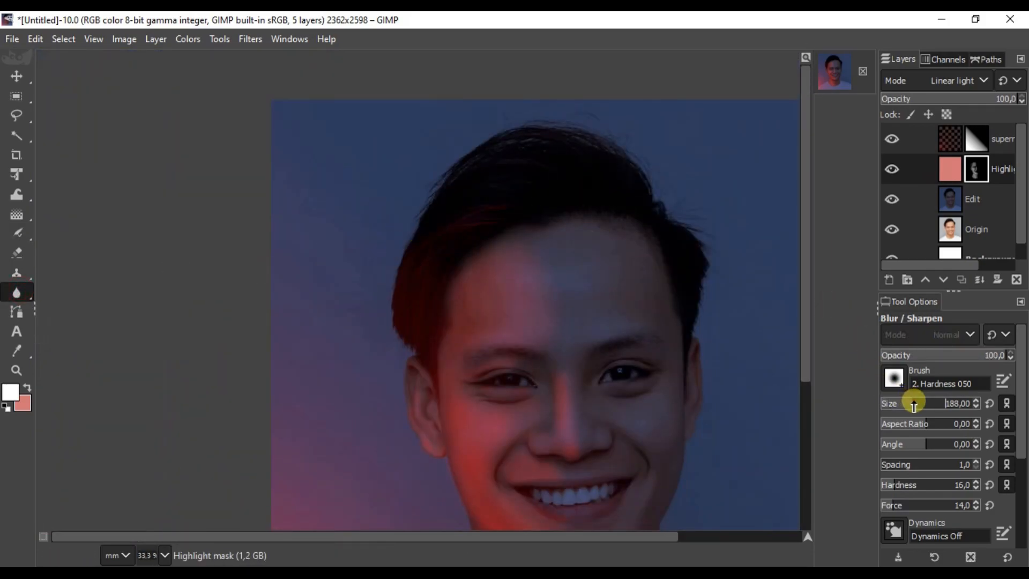
{"action": "scroll", "coordinate": [583, 303], "scroll_direction": "up", "scroll_amount": 3}
{"action": "scroll", "coordinate": [413, 198], "scroll_direction": "up", "scroll_amount": 1}
{"action": "left_click_drag", "start_coordinate": [379, 150], "coordinate": [455, 322]}
{"action": "left_click", "coordinate": [976, 169]}
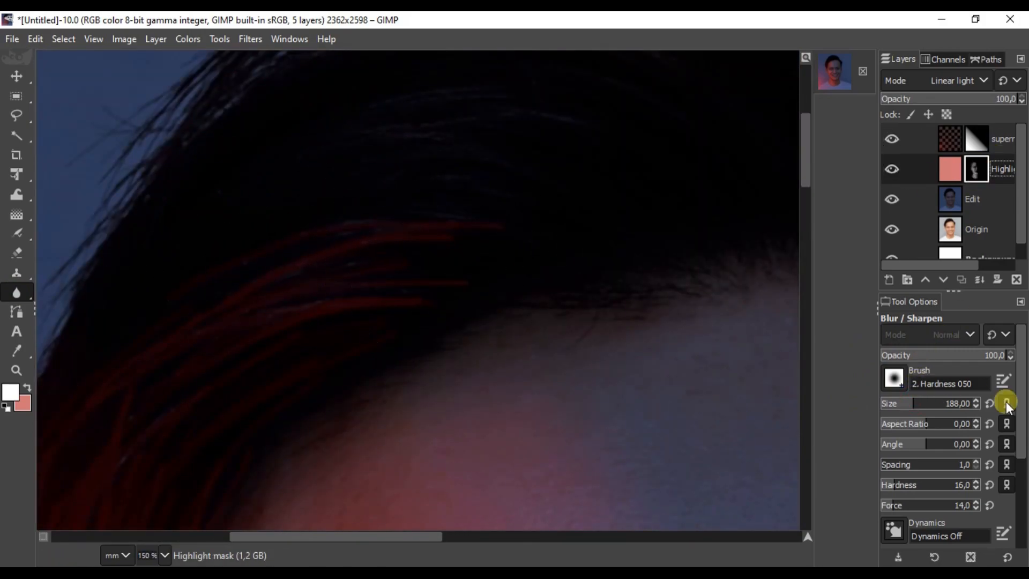
{"action": "scroll", "coordinate": [364, 218], "scroll_direction": "down", "scroll_amount": 2}
{"action": "scroll", "coordinate": [290, 206], "scroll_direction": "left", "scroll_amount": 3}
Smudge the red hair strands on the Highlight mask with hardness 32 and force 26 to blend them.
{"action": "key", "text": "s"}
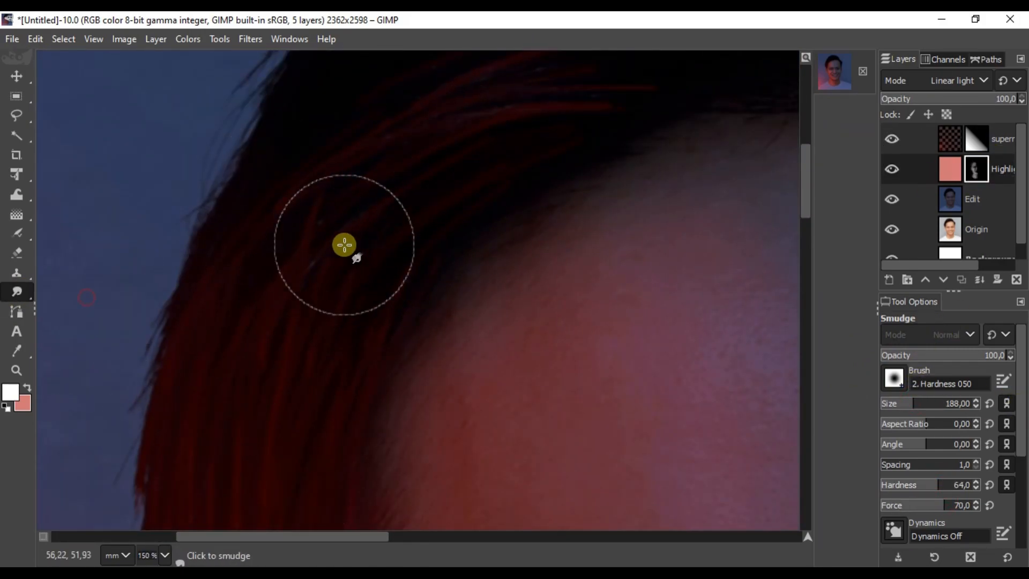
{"action": "scroll", "coordinate": [353, 268], "scroll_direction": "right", "scroll_amount": 1}
{"action": "left_click", "coordinate": [909, 483]}
{"action": "left_click", "coordinate": [904, 503]}
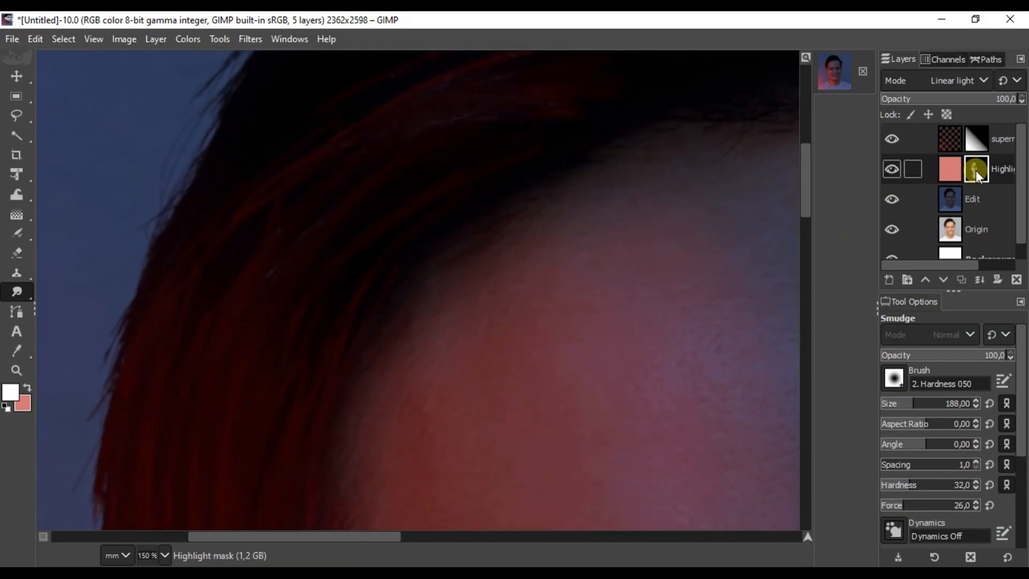
{"action": "scroll", "coordinate": [198, 250], "scroll_direction": "down", "scroll_amount": 1}
{"action": "scroll", "coordinate": [290, 187], "scroll_direction": "down", "scroll_amount": 3}
{"action": "scroll", "coordinate": [343, 148], "scroll_direction": "down", "scroll_amount": 3}
{"action": "scroll", "coordinate": [344, 248], "scroll_direction": "down", "scroll_amount": 4}
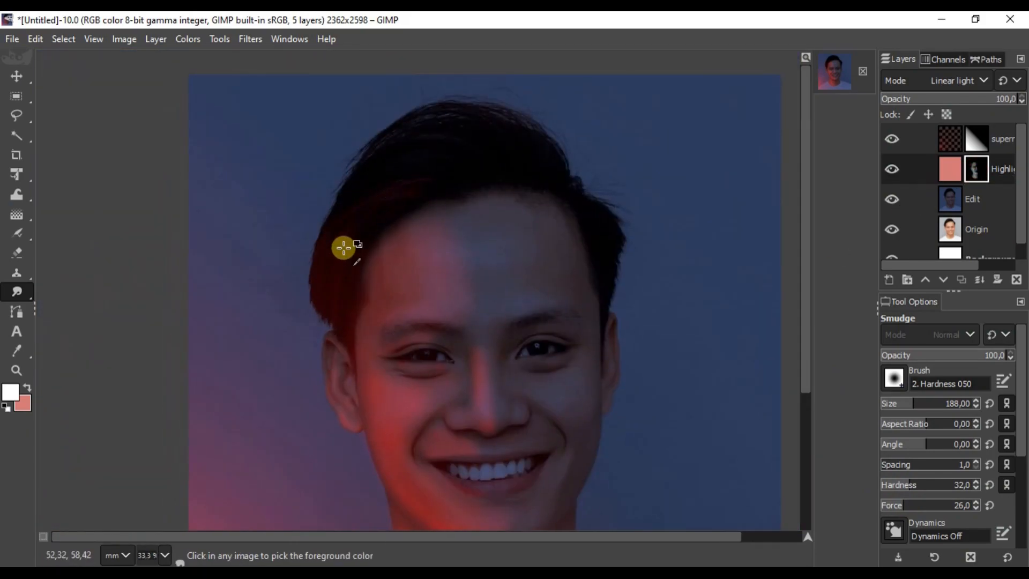
Return to the Airbrush on the Highlight layer and tint the first front teeth on the glow-facing side red.
{"action": "left_click", "coordinate": [17, 76]}
{"action": "left_click", "coordinate": [1001, 169]}
{"action": "scroll", "coordinate": [483, 220], "scroll_direction": "down", "scroll_amount": 4}
{"action": "scroll", "coordinate": [488, 221], "scroll_direction": "up", "scroll_amount": 3}
{"action": "left_click", "coordinate": [18, 235]}
{"action": "scroll", "coordinate": [455, 327], "scroll_direction": "up", "scroll_amount": 5}
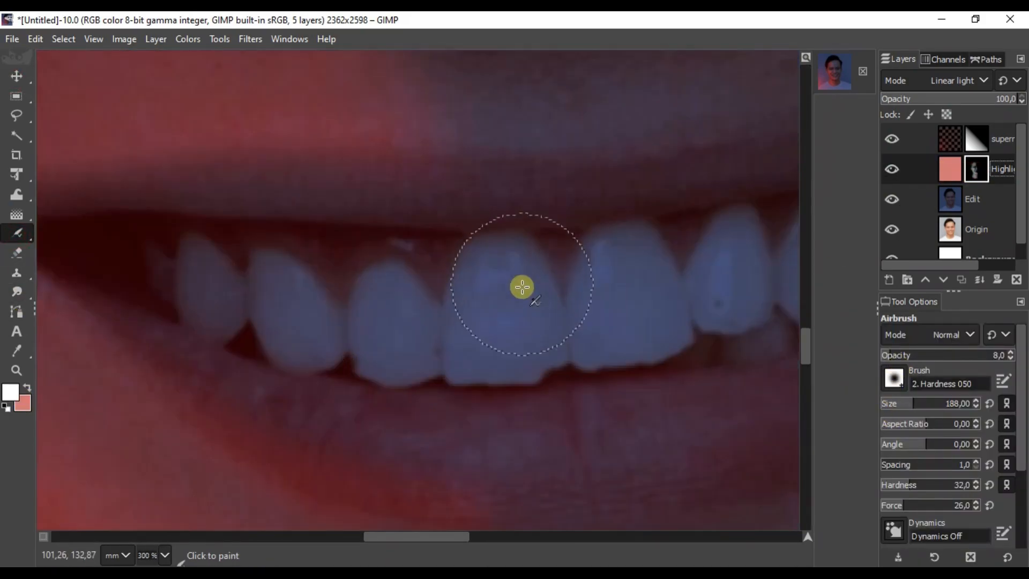
{"action": "scroll", "coordinate": [523, 279], "scroll_direction": "up", "scroll_amount": 2}
{"action": "left_click_drag", "start_coordinate": [381, 315], "coordinate": [353, 297]}
{"action": "scroll", "coordinate": [354, 298], "scroll_direction": "up", "scroll_amount": 1}
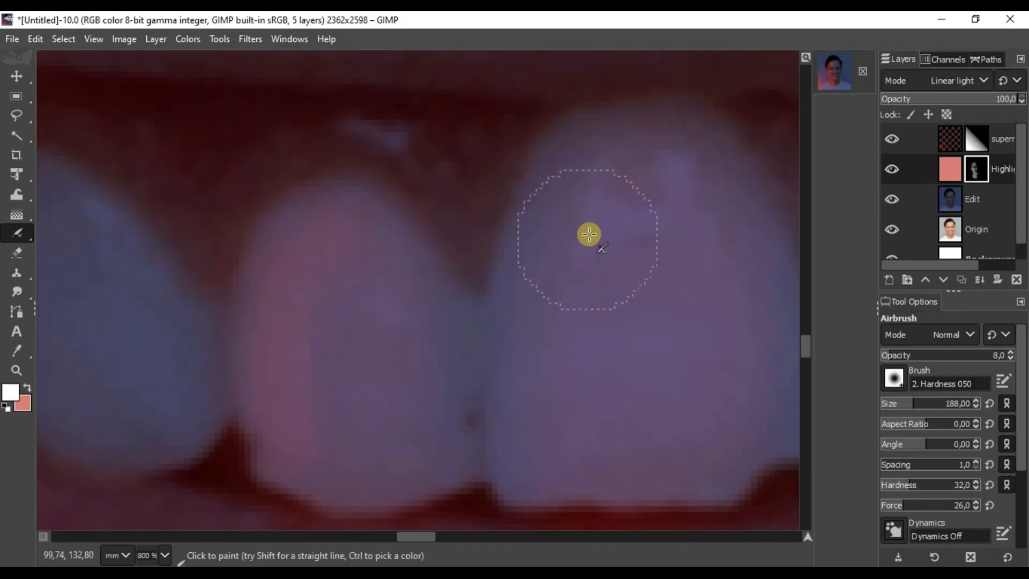
Extend the red tint to the neighbouring glow-facing teeth and even it out toward the middle of the smile.
{"action": "scroll", "coordinate": [619, 225], "scroll_direction": "down", "scroll_amount": 6}
{"action": "scroll", "coordinate": [573, 224], "scroll_direction": "up", "scroll_amount": 5}
{"action": "left_click_drag", "start_coordinate": [468, 243], "coordinate": [496, 347]}
{"action": "scroll", "coordinate": [451, 202], "scroll_direction": "up", "scroll_amount": 1}
{"action": "scroll", "coordinate": [434, 278], "scroll_direction": "down", "scroll_amount": 5}
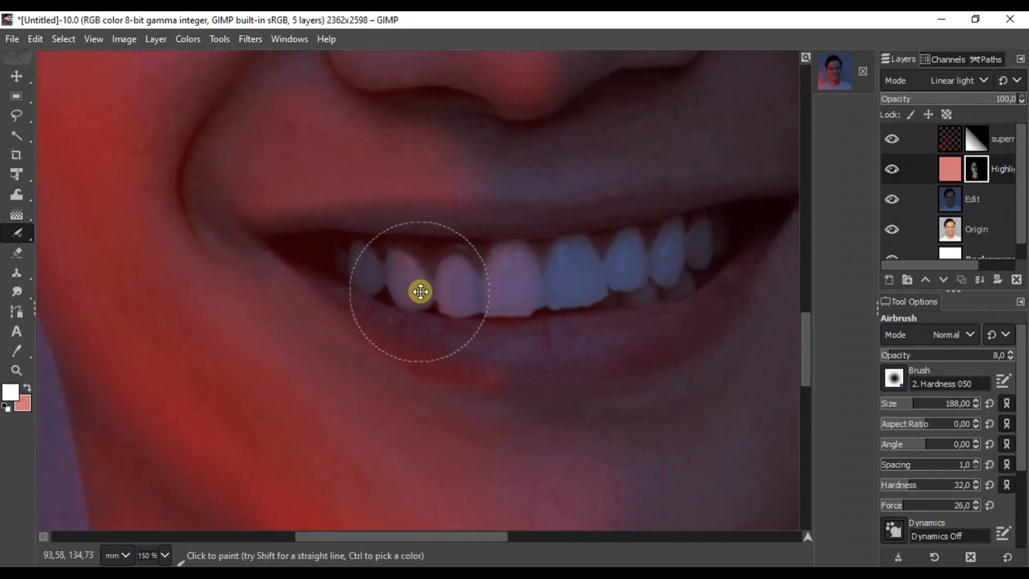
{"action": "scroll", "coordinate": [572, 250], "scroll_direction": "up", "scroll_amount": 1}
{"action": "scroll", "coordinate": [420, 331], "scroll_direction": "up", "scroll_amount": 1}
{"action": "scroll", "coordinate": [237, 259], "scroll_direction": "down", "scroll_amount": 7}
Airbrush a stronger red highlight along the upper lip's edge and on the glow-facing nostril and lower nose.
{"action": "scroll", "coordinate": [213, 203], "scroll_direction": "up", "scroll_amount": 8}
{"action": "left_click_drag", "start_coordinate": [514, 278], "coordinate": [8, 308]}
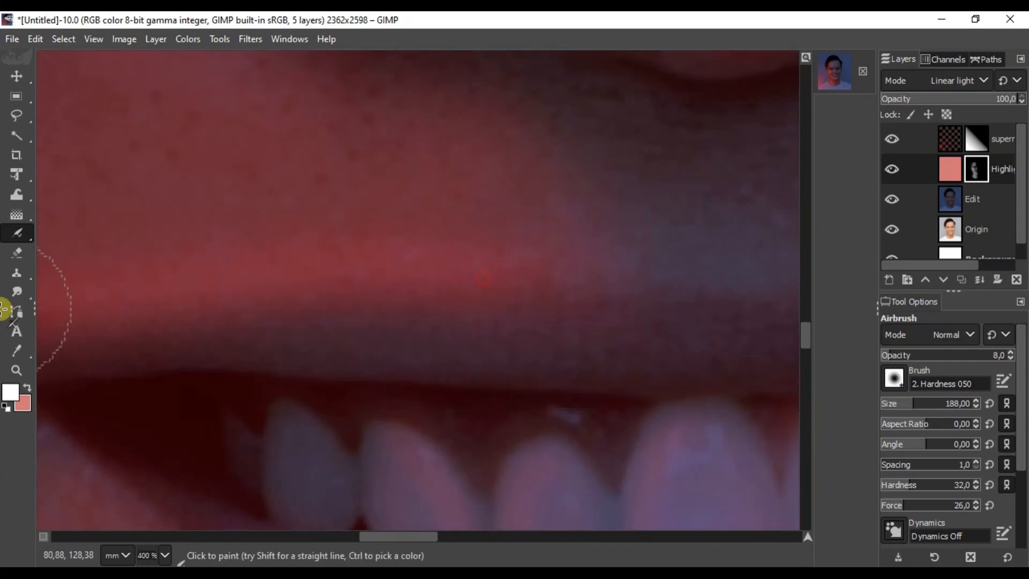
{"action": "scroll", "coordinate": [568, 445], "scroll_direction": "down", "scroll_amount": 4}
{"action": "scroll", "coordinate": [590, 341], "scroll_direction": "up", "scroll_amount": 4}
{"action": "mouse_move", "coordinate": [152, 129]}
{"action": "left_mouse_down"}
{"action": "mouse_move", "coordinate": [600, 340]}
{"action": "mouse_move", "coordinate": [667, 318]}
{"action": "left_mouse_up"}
{"action": "scroll", "coordinate": [674, 316], "scroll_direction": "down", "scroll_amount": 2}
{"action": "scroll", "coordinate": [558, 101], "scroll_direction": "down", "scroll_amount": 2}
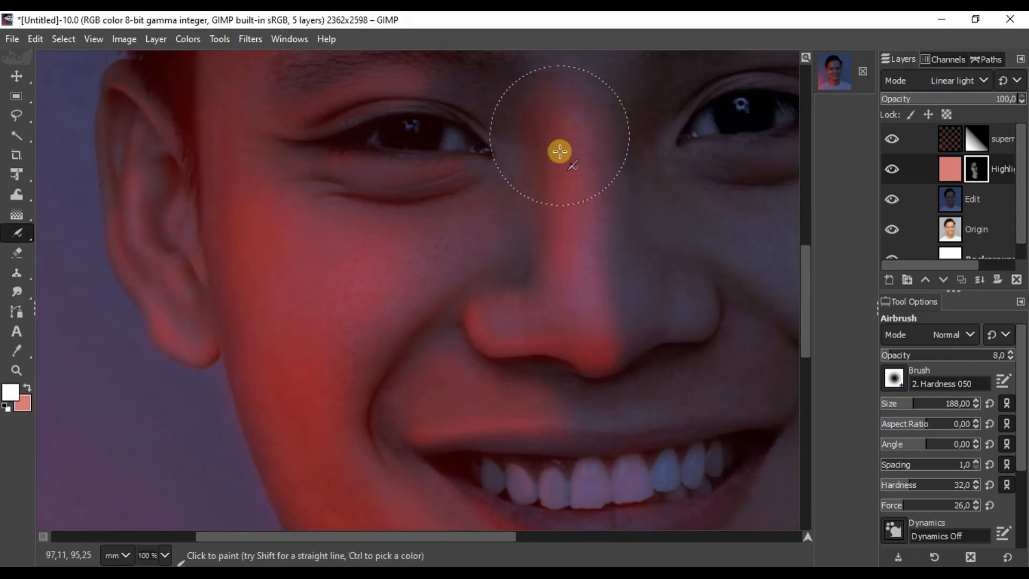
Reinforce the red highlight on the nose bridge and the glow-facing side of the face.
{"action": "scroll", "coordinate": [488, 440], "scroll_direction": "up", "scroll_amount": 3}
{"action": "scroll", "coordinate": [696, 386], "scroll_direction": "up", "scroll_amount": 2}
{"action": "scroll", "coordinate": [340, 236], "scroll_direction": "down", "scroll_amount": 5}
{"action": "left_click_drag", "start_coordinate": [310, 270], "coordinate": [519, 66]}
{"action": "scroll", "coordinate": [389, 172], "scroll_direction": "up", "scroll_amount": 2}
{"action": "left_click_drag", "start_coordinate": [389, 172], "coordinate": [425, 393]}
{"action": "scroll", "coordinate": [425, 392], "scroll_direction": "down", "scroll_amount": 2}
Reduce the airbrush size to 32 and paint bright red edge highlights along the jawline and the nose's lower edge.
{"action": "left_click", "coordinate": [890, 405]}
{"action": "left_click_drag", "start_coordinate": [399, 354], "coordinate": [398, 232]}
{"action": "mouse_move", "coordinate": [608, 443]}
{"action": "left_mouse_down"}
{"action": "mouse_move", "coordinate": [510, 350]}
{"action": "mouse_move", "coordinate": [501, 322]}
{"action": "left_mouse_up"}
{"action": "left_click_drag", "start_coordinate": [368, 223], "coordinate": [412, 239]}
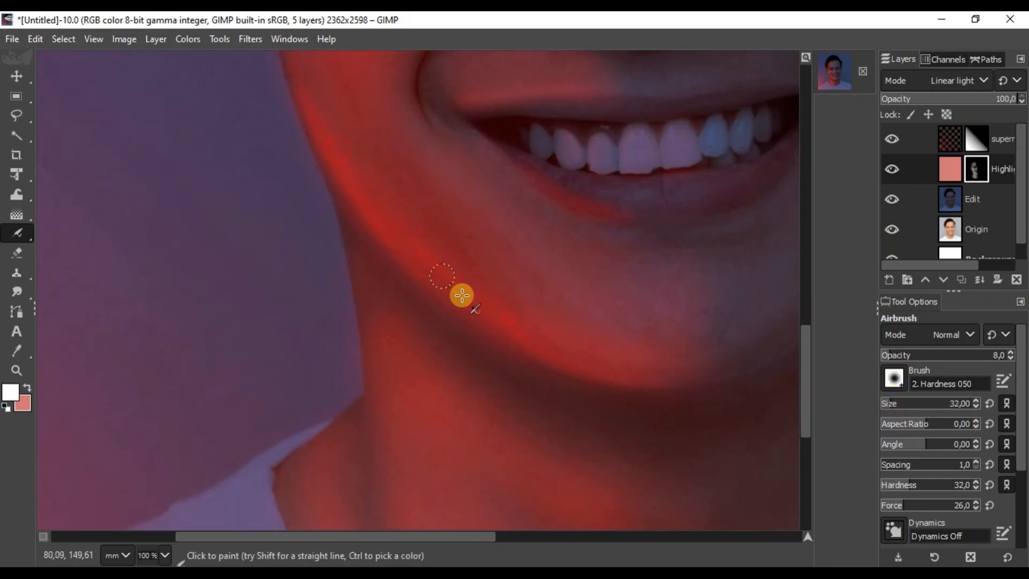
{"action": "left_click_drag", "start_coordinate": [384, 347], "coordinate": [365, 188]}
{"action": "scroll", "coordinate": [404, 241], "scroll_direction": "down", "scroll_amount": 3}
{"action": "scroll", "coordinate": [477, 172], "scroll_direction": "up", "scroll_amount": 5}
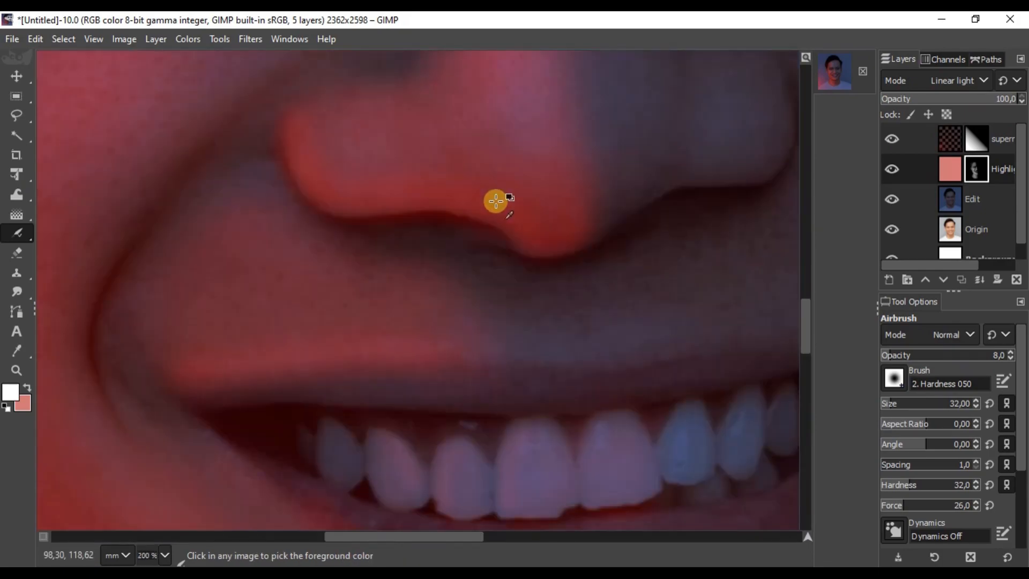
Paint fine red edge highlights around the earlobe, outer rim and inner folds of the glow-facing ear.
{"action": "scroll", "coordinate": [489, 183], "scroll_direction": "down", "scroll_amount": 4}
{"action": "scroll", "coordinate": [343, 176], "scroll_direction": "up", "scroll_amount": 2}
{"action": "scroll", "coordinate": [301, 211], "scroll_direction": "up", "scroll_amount": 2}
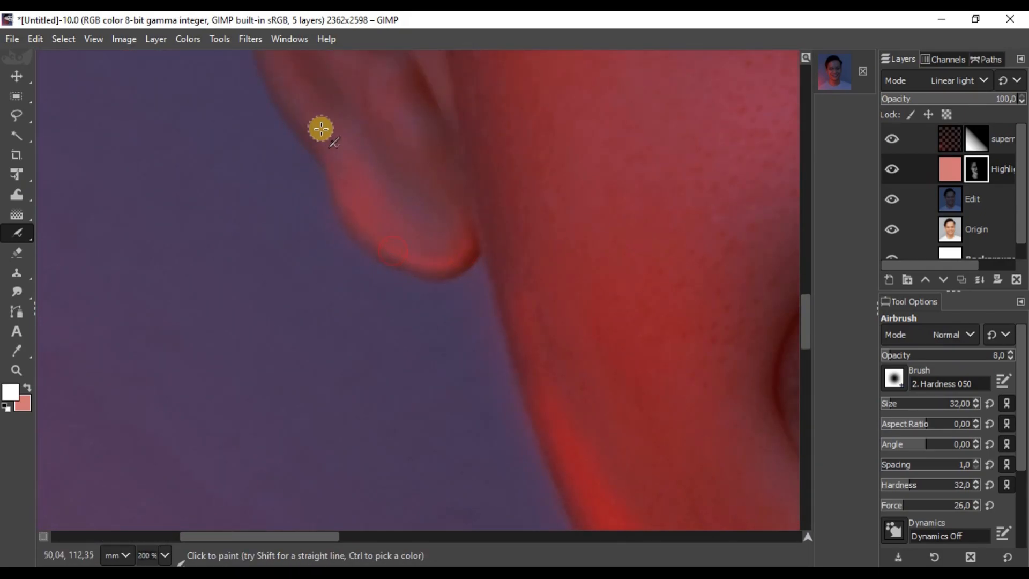
{"action": "scroll", "coordinate": [402, 218], "scroll_direction": "down", "scroll_amount": 2}
{"action": "scroll", "coordinate": [393, 142], "scroll_direction": "up", "scroll_amount": 1}
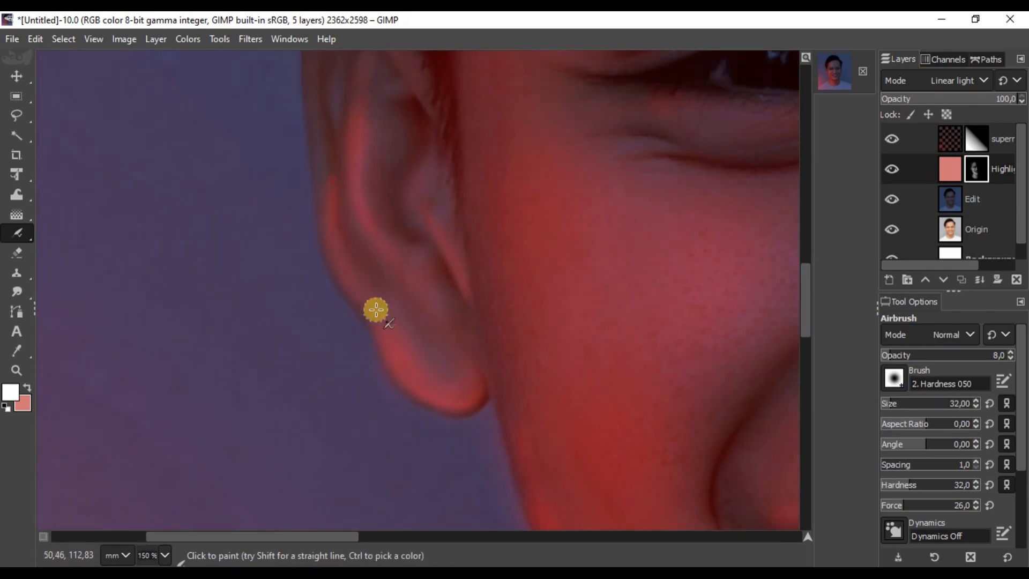
{"action": "scroll", "coordinate": [378, 207], "scroll_direction": "up", "scroll_amount": 1}
Add fine red highlights to the upper eyelid and beneath the eye on the glow-facing side.
{"action": "scroll", "coordinate": [347, 228], "scroll_direction": "down", "scroll_amount": 3}
{"action": "scroll", "coordinate": [524, 201], "scroll_direction": "up", "scroll_amount": 3}
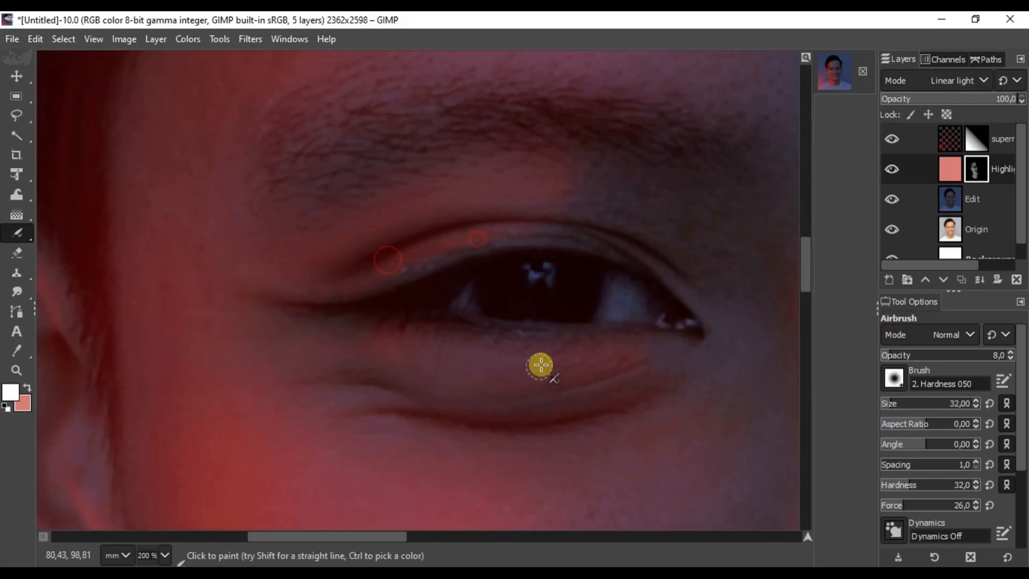
{"action": "scroll", "coordinate": [531, 371], "scroll_direction": "down", "scroll_amount": 2}
{"action": "scroll", "coordinate": [546, 368], "scroll_direction": "up", "scroll_amount": 3}
Increase the airbrush size to 175 and broaden the red highlight around the glow-facing eye and cheek.
{"action": "left_click", "coordinate": [912, 401]}
{"action": "left_click_drag", "start_coordinate": [721, 347], "coordinate": [262, 342]}
{"action": "scroll", "coordinate": [313, 339], "scroll_direction": "down", "scroll_amount": 4}
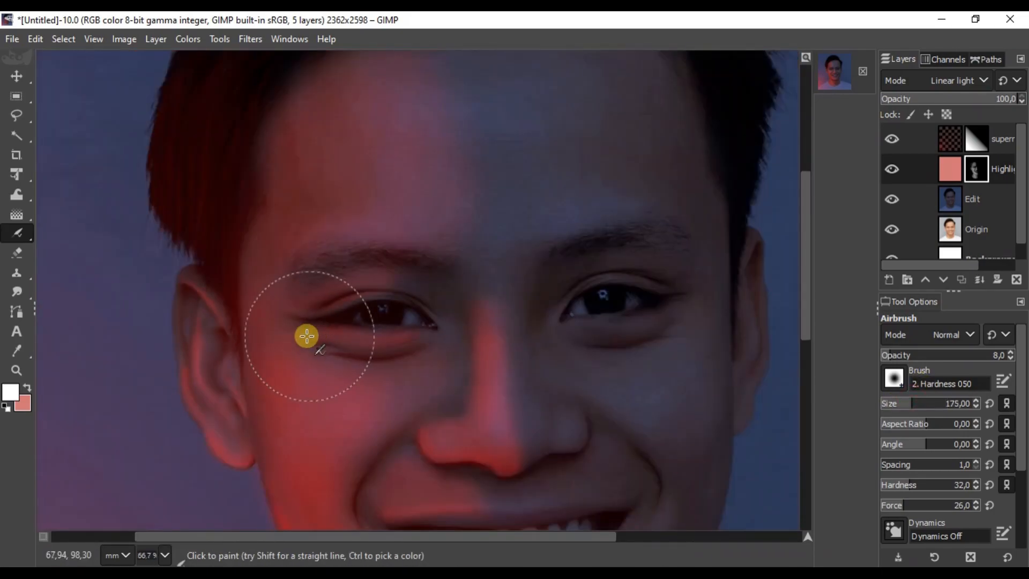
{"action": "scroll", "coordinate": [302, 378], "scroll_direction": "up", "scroll_amount": 2}
{"action": "left_click_drag", "start_coordinate": [446, 421], "coordinate": [429, 166]}
{"action": "scroll", "coordinate": [399, 193], "scroll_direction": "down", "scroll_amount": 2}
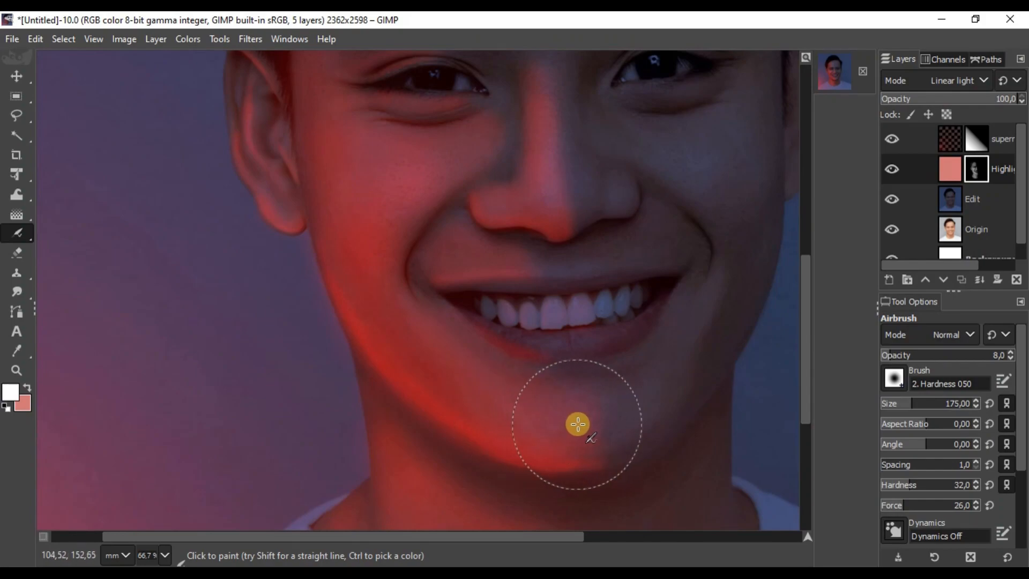
Build up and even out the red highlight on the lower cheek, chin and neck.
{"action": "scroll", "coordinate": [576, 429], "scroll_direction": "up", "scroll_amount": 1}
{"action": "left_click_drag", "start_coordinate": [375, 142], "coordinate": [379, 247]}
{"action": "scroll", "coordinate": [371, 229], "scroll_direction": "up", "scroll_amount": 2}
{"action": "scroll", "coordinate": [370, 295], "scroll_direction": "down", "scroll_amount": 3}
{"action": "left_click_drag", "start_coordinate": [370, 294], "coordinate": [351, 214]}
{"action": "scroll", "coordinate": [368, 308], "scroll_direction": "up", "scroll_amount": 2}
{"action": "scroll", "coordinate": [317, 241], "scroll_direction": "down", "scroll_amount": 1}
{"action": "scroll", "coordinate": [257, 251], "scroll_direction": "down", "scroll_amount": 2}
{"action": "scroll", "coordinate": [363, 264], "scroll_direction": "up", "scroll_amount": 1}
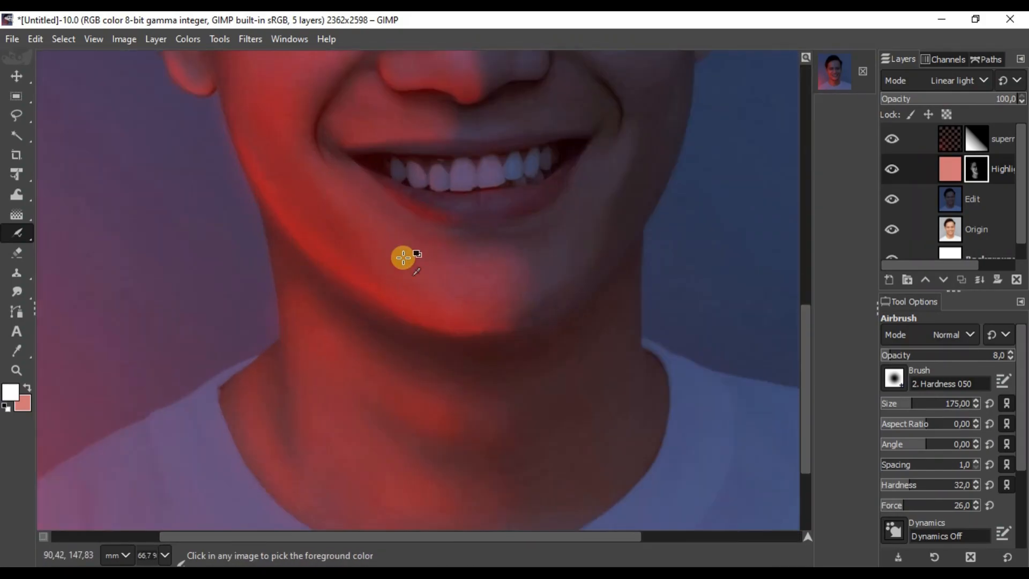
Switch the painting color to black and soften the red highlight's edges on the neck and across the chin in the Highlight mask.
{"action": "left_click", "coordinate": [10, 392]}
{"action": "left_click_drag", "start_coordinate": [355, 413], "coordinate": [372, 437]}
{"action": "left_click", "coordinate": [423, 487]}
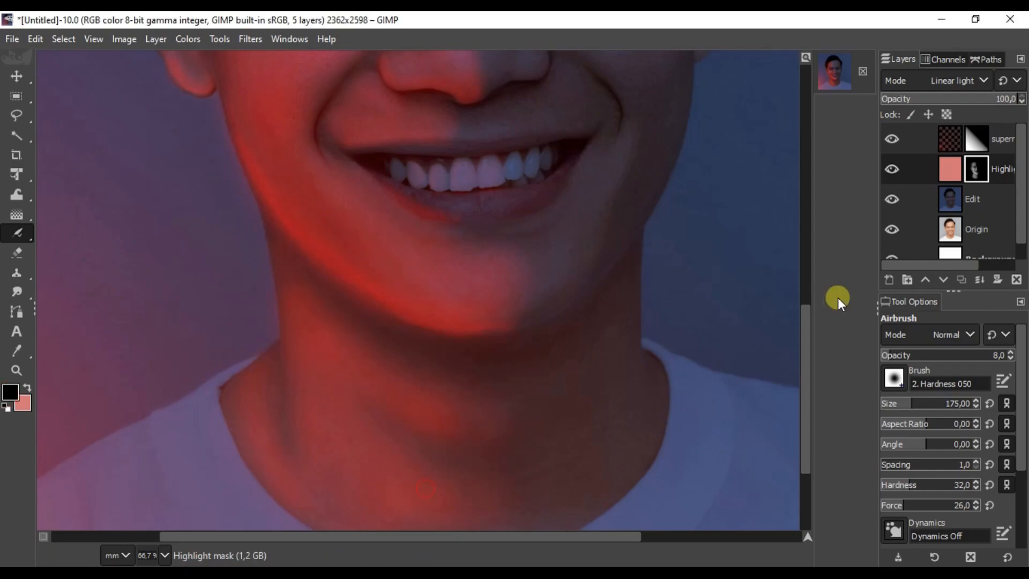
{"action": "scroll", "coordinate": [541, 303], "scroll_direction": "up", "scroll_amount": 1}
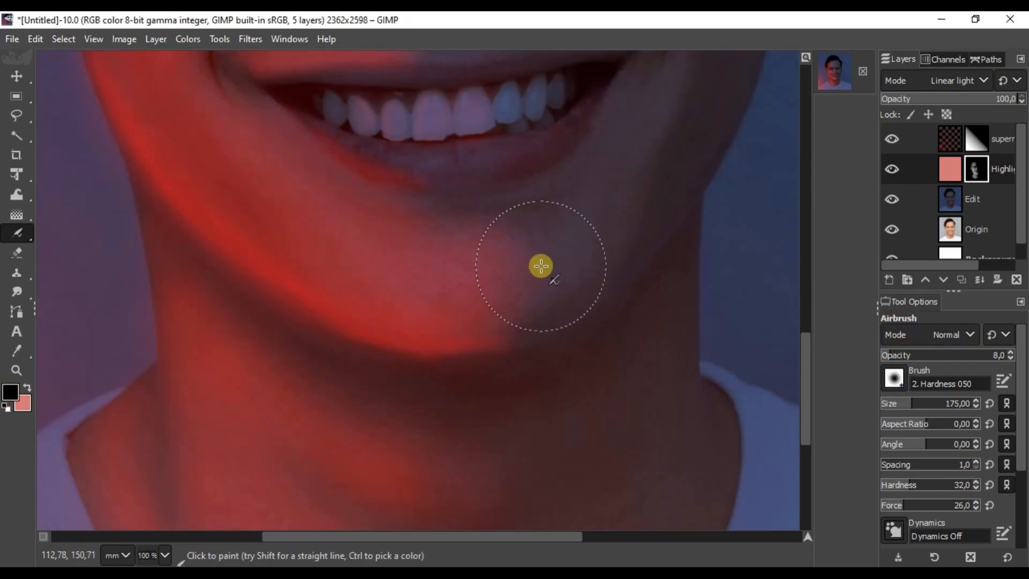
{"action": "left_click_drag", "start_coordinate": [508, 234], "coordinate": [503, 255]}
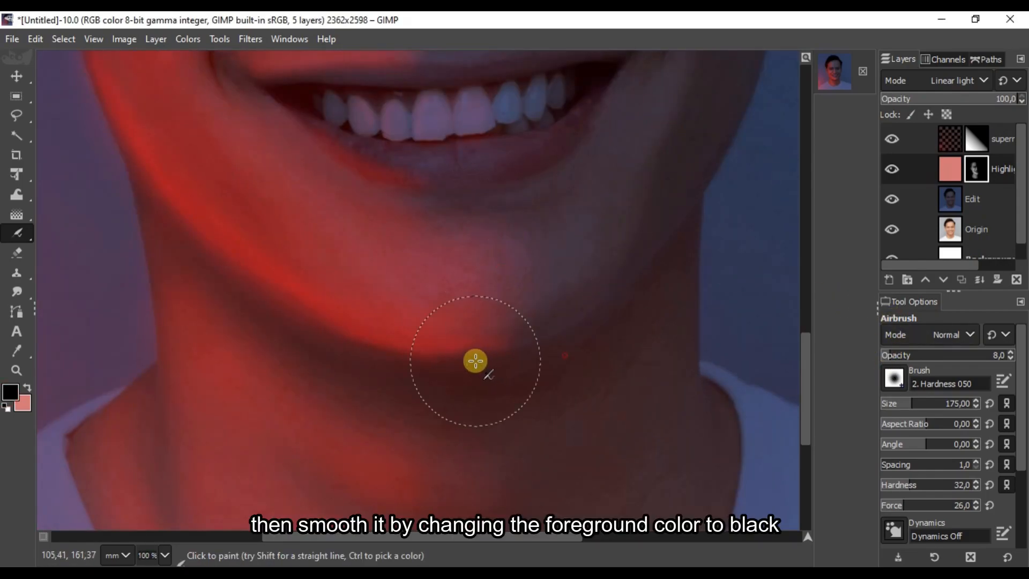
{"action": "scroll", "coordinate": [475, 361], "scroll_direction": "up", "scroll_amount": 1}
{"action": "scroll", "coordinate": [540, 235], "scroll_direction": "down", "scroll_amount": 1}
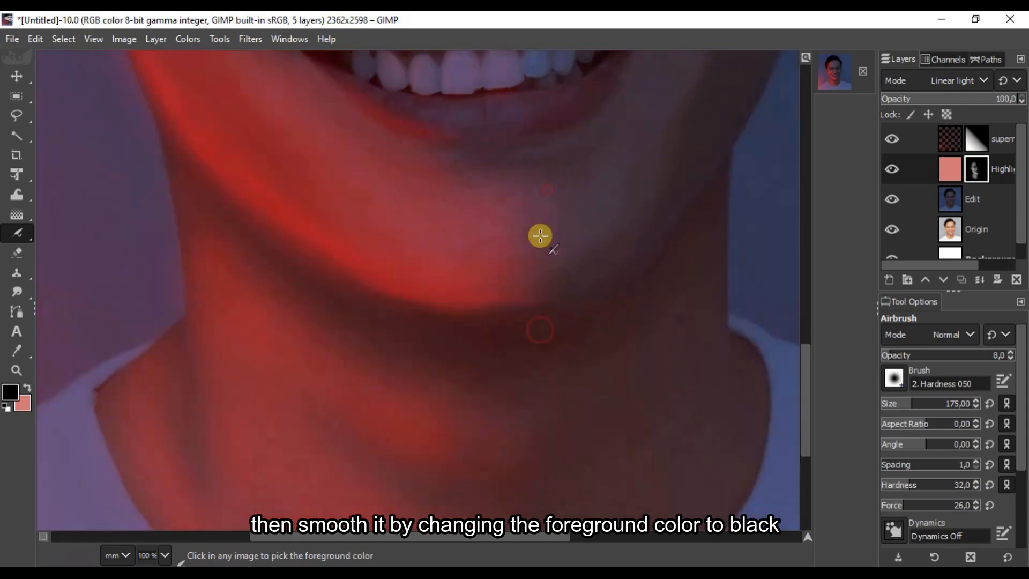
{"action": "left_click", "coordinate": [562, 202]}
{"action": "left_click", "coordinate": [595, 211]}
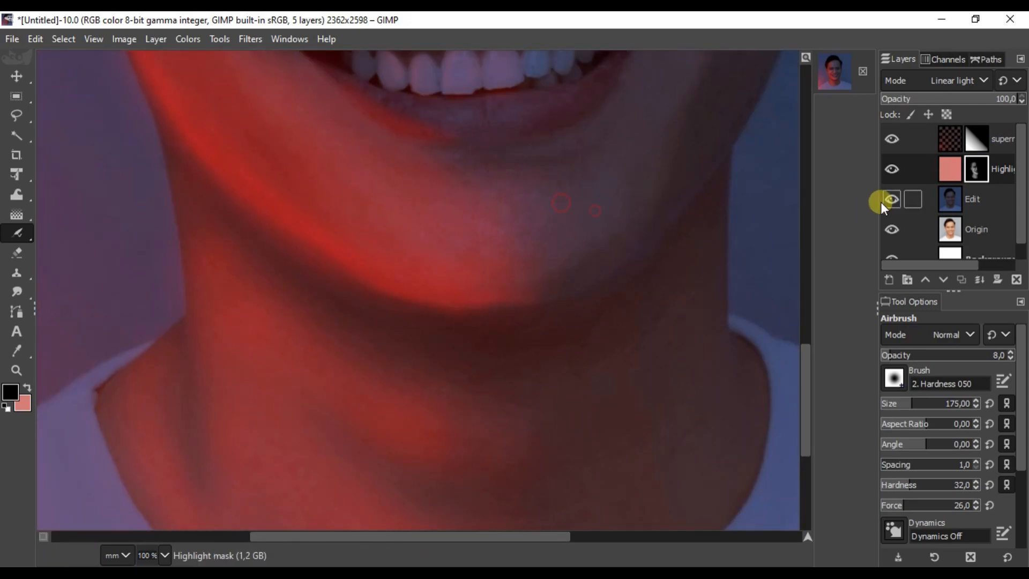
Set the airbrush opacity to 24 and tone down the red highlight around the lower lip and smile crease.
{"action": "scroll", "coordinate": [492, 194], "scroll_direction": "up", "scroll_amount": 2}
{"action": "left_click", "coordinate": [910, 354]}
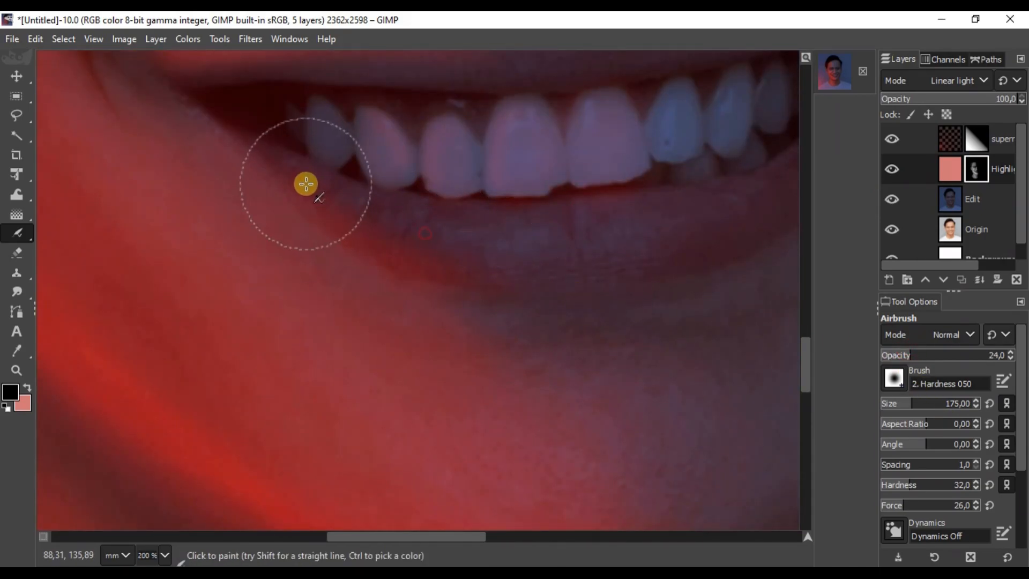
{"action": "scroll", "coordinate": [590, 370], "scroll_direction": "down", "scroll_amount": 1}
{"action": "scroll", "coordinate": [558, 375], "scroll_direction": "down", "scroll_amount": 2}
{"action": "left_click", "coordinate": [556, 394]}
{"action": "left_click", "coordinate": [502, 395]}
{"action": "scroll", "coordinate": [386, 321], "scroll_direction": "up", "scroll_amount": 6}
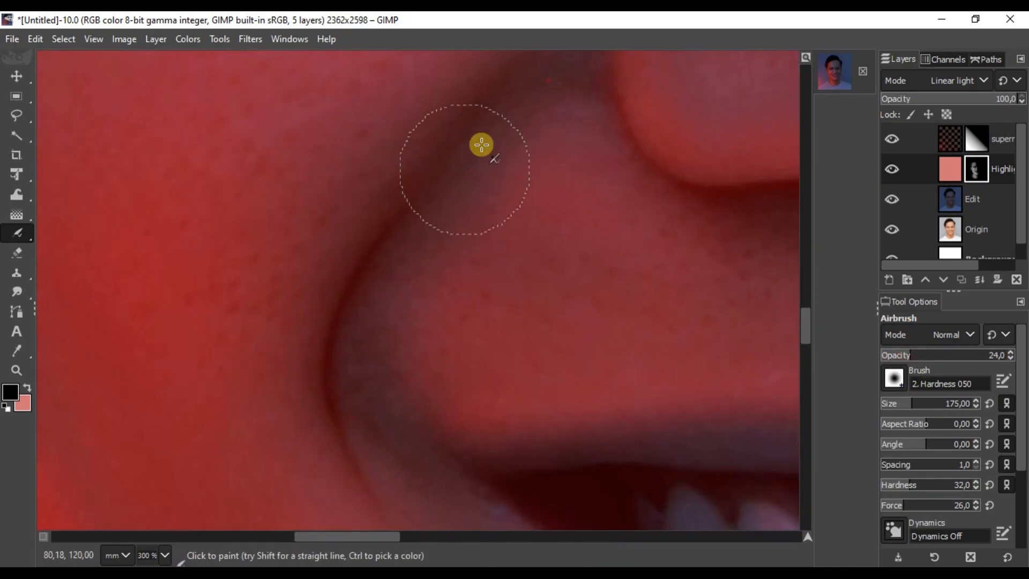
Raise the airbrush opacity to 100 and mask the red spill out of the shadow along the nose's lower edge.
{"action": "left_click_drag", "start_coordinate": [915, 355], "coordinate": [1010, 355]}
{"action": "left_click_drag", "start_coordinate": [713, 369], "coordinate": [480, 374]}
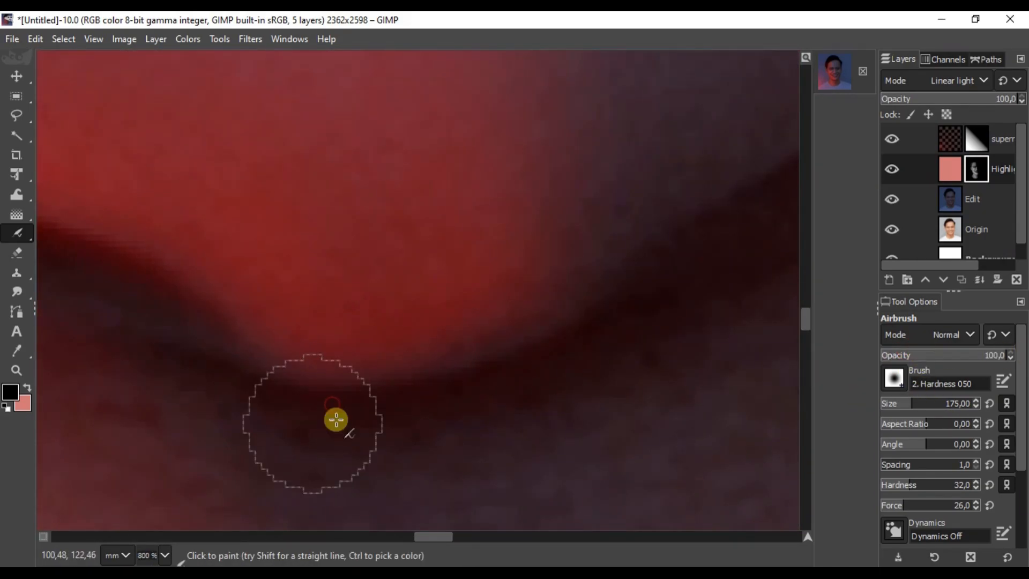
{"action": "left_click_drag", "start_coordinate": [214, 343], "coordinate": [570, 358]}
{"action": "left_click_drag", "start_coordinate": [382, 343], "coordinate": [632, 338]}
{"action": "left_click_drag", "start_coordinate": [498, 344], "coordinate": [747, 391]}
{"action": "scroll", "coordinate": [203, 128], "scroll_direction": "down", "scroll_amount": 2}
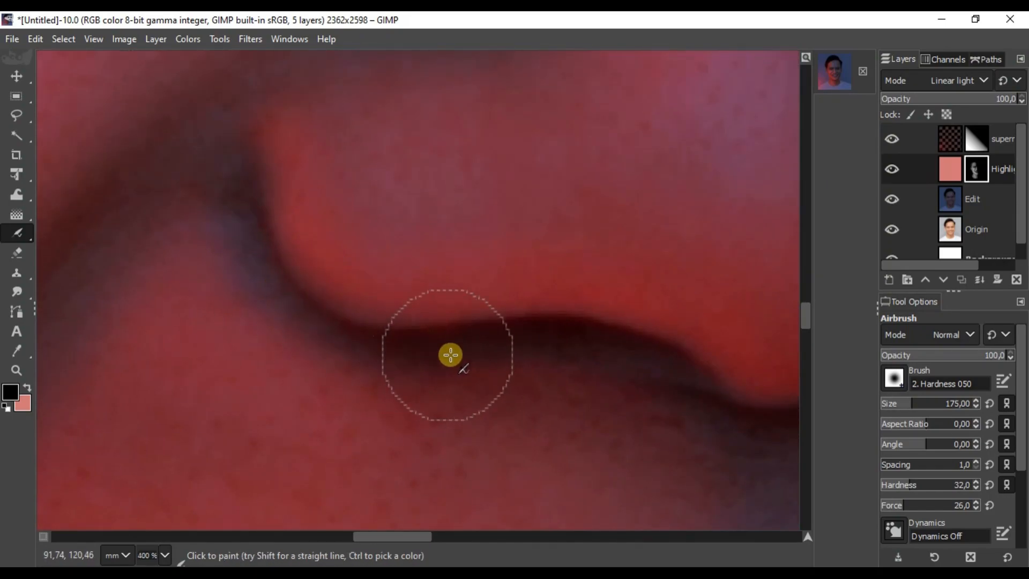
Lower the airbrush opacity to 9.6 and soften the red highlight between the nose, upper lip and smile crease.
{"action": "scroll", "coordinate": [556, 383], "scroll_direction": "down", "scroll_amount": 2}
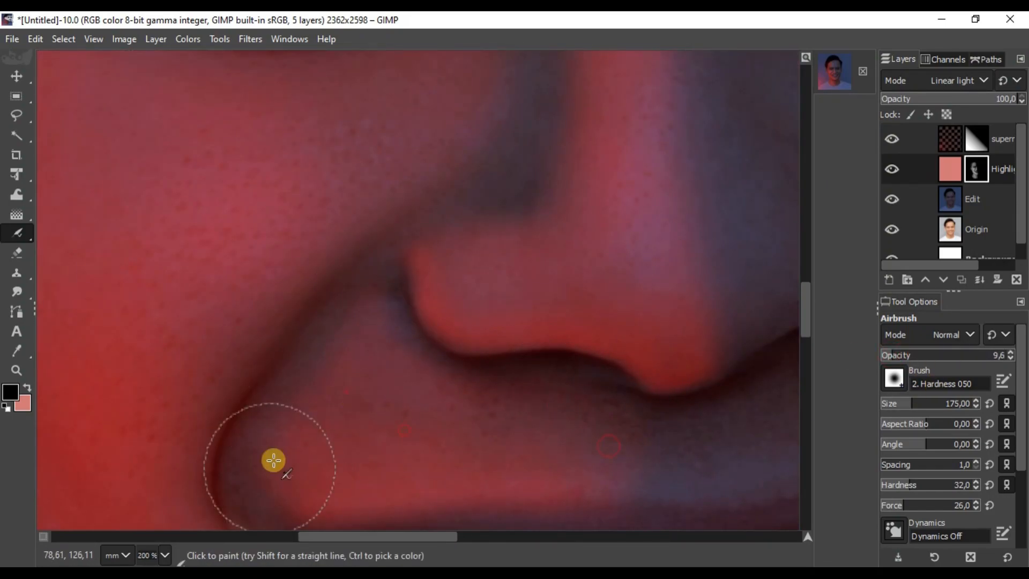
{"action": "scroll", "coordinate": [654, 301], "scroll_direction": "down", "scroll_amount": 2}
{"action": "scroll", "coordinate": [553, 141], "scroll_direction": "up", "scroll_amount": 1}
{"action": "scroll", "coordinate": [547, 153], "scroll_direction": "down", "scroll_amount": 1}
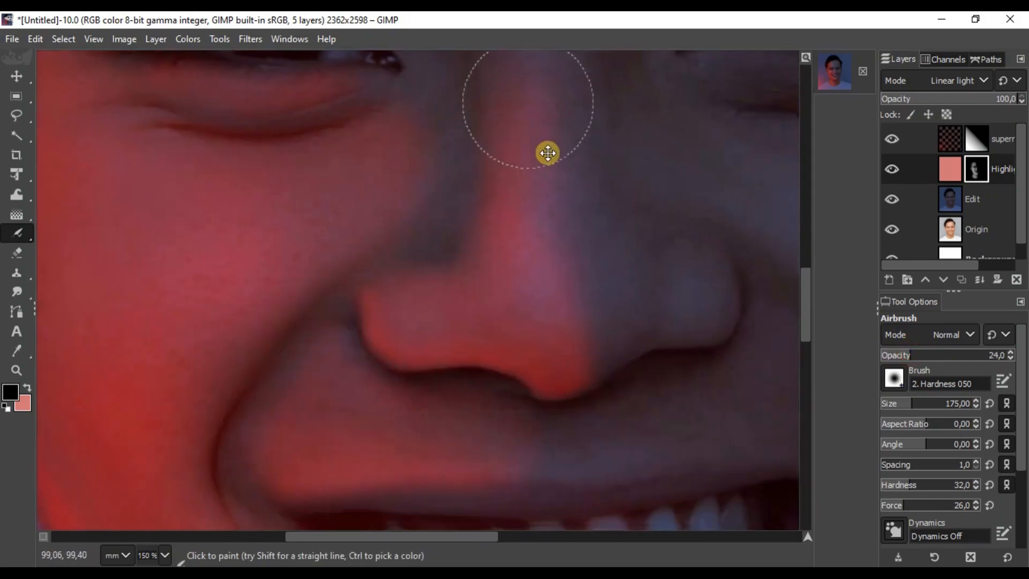
With airbrush opacity at 24, reduce the red highlight beside the nose bridge, at the inner eye corner and over the glow-facing eyebrow.
{"action": "scroll", "coordinate": [550, 195], "scroll_direction": "left", "scroll_amount": 2}
{"action": "scroll", "coordinate": [232, 244], "scroll_direction": "left", "scroll_amount": 3}
{"action": "scroll", "coordinate": [653, 337], "scroll_direction": "right", "scroll_amount": 2}
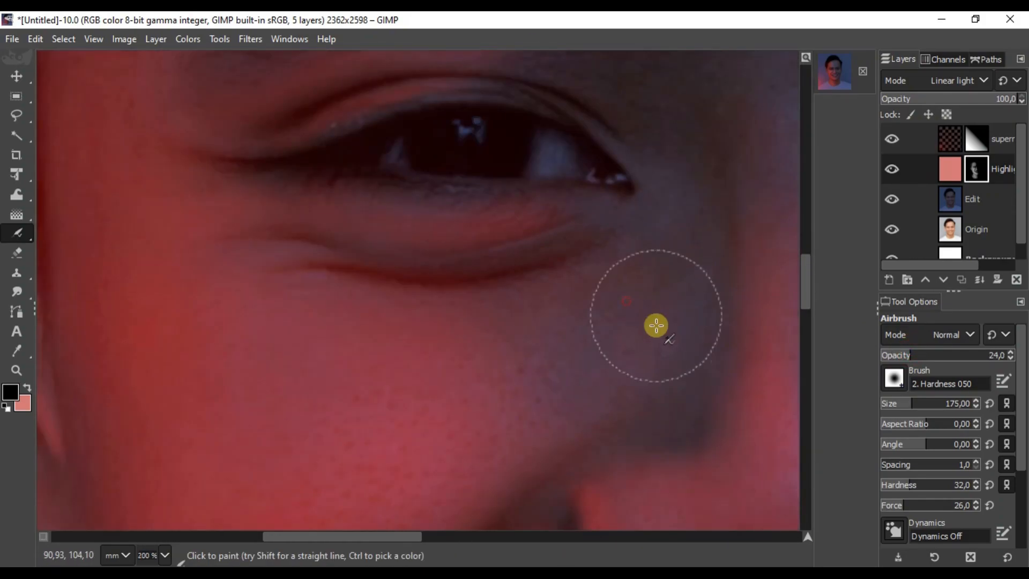
{"action": "scroll", "coordinate": [386, 424], "scroll_direction": "down", "scroll_amount": 4}
{"action": "scroll", "coordinate": [478, 282], "scroll_direction": "up", "scroll_amount": 4}
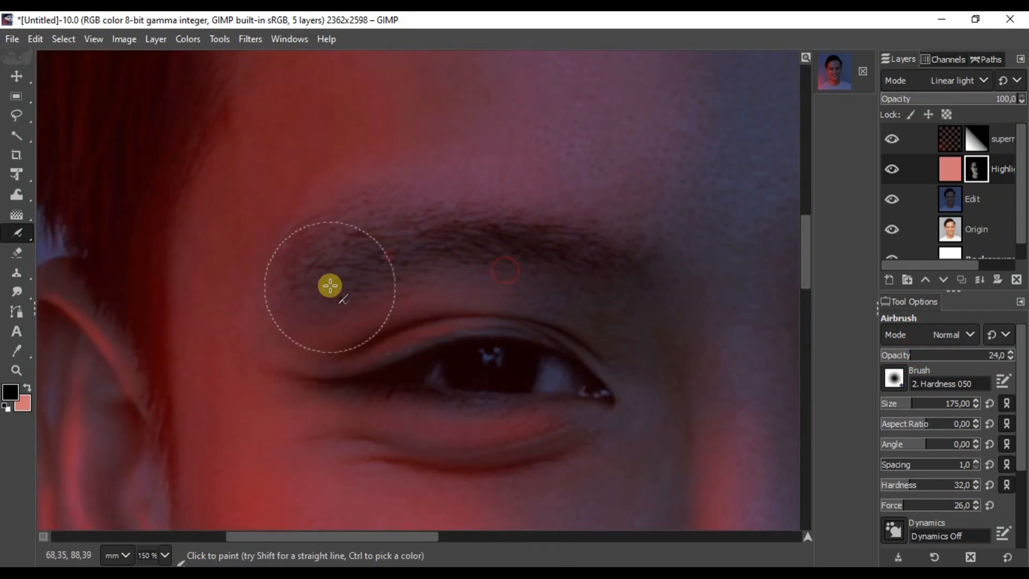
{"action": "scroll", "coordinate": [361, 239], "scroll_direction": "down", "scroll_amount": 4}
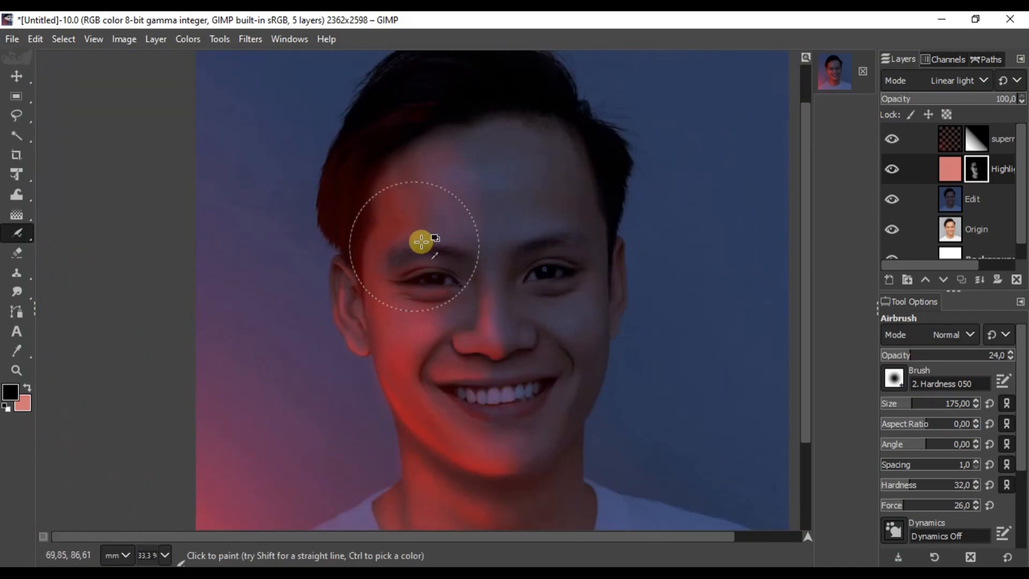
Switch to white at 4.2 opacity and subtly build up the red highlight around the glow-facing eye and its inner corner.
{"action": "scroll", "coordinate": [800, 365], "scroll_direction": "up", "scroll_amount": 1}
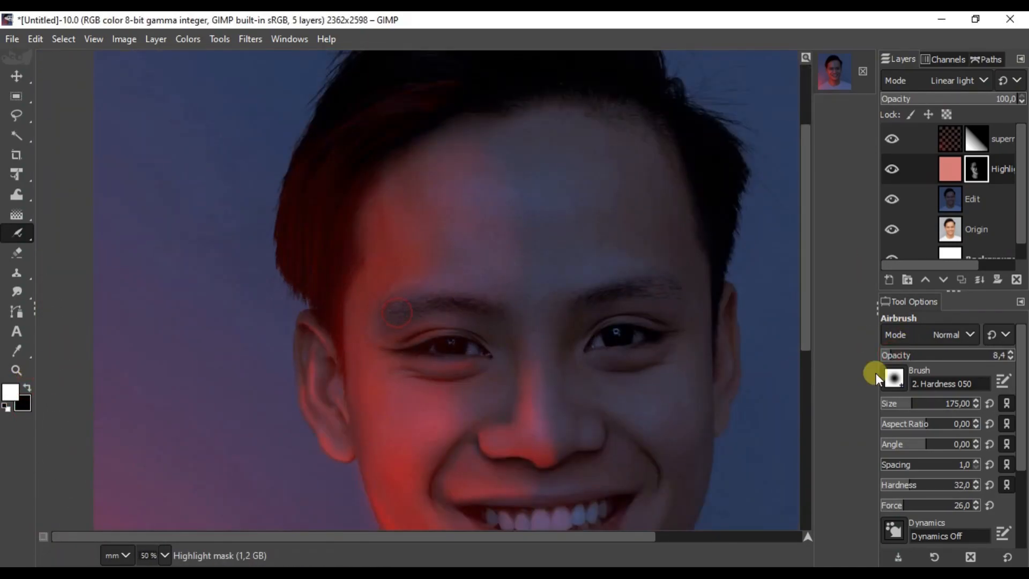
{"action": "scroll", "coordinate": [400, 304], "scroll_direction": "up", "scroll_amount": 1}
{"action": "scroll", "coordinate": [338, 345], "scroll_direction": "up", "scroll_amount": 8}
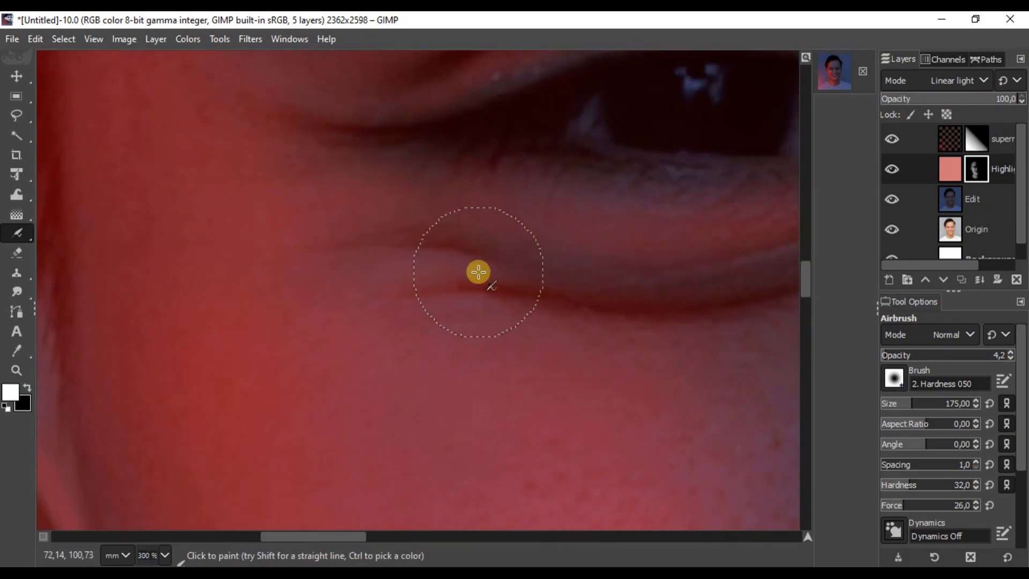
{"action": "scroll", "coordinate": [340, 260], "scroll_direction": "down", "scroll_amount": 6}
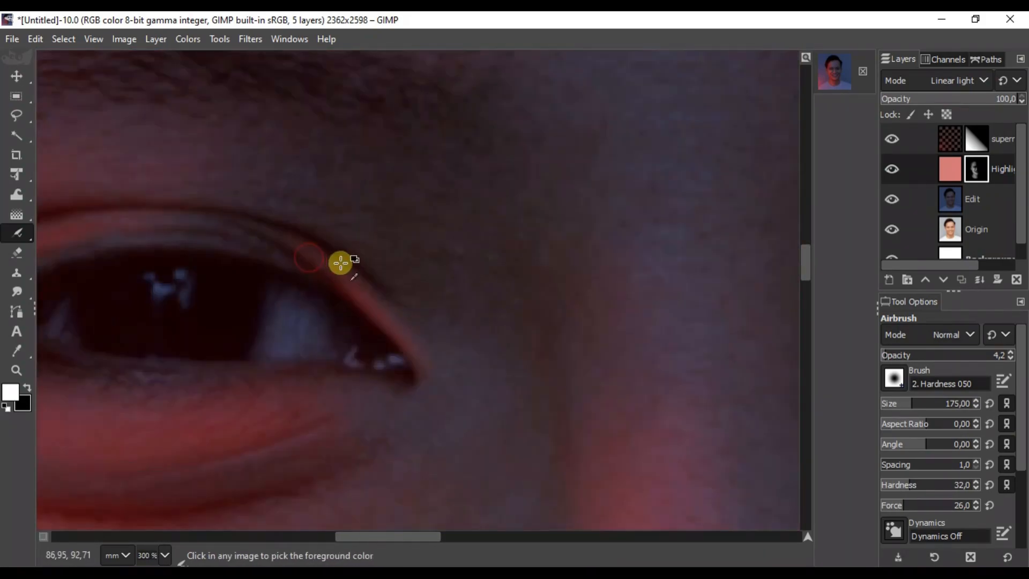
{"action": "scroll", "coordinate": [340, 258], "scroll_direction": "down", "scroll_amount": 4}
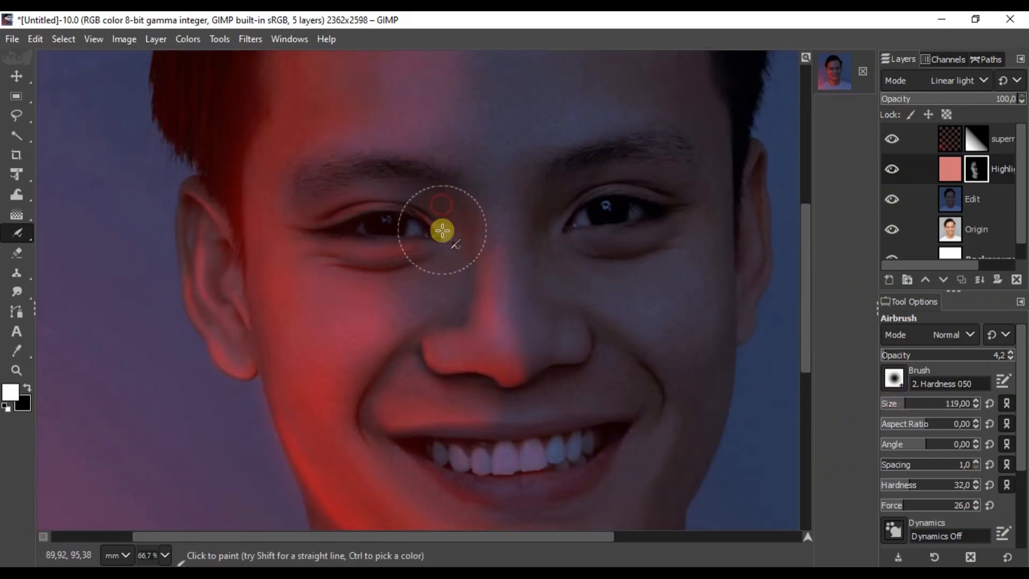
Using black at size 119 and opacity 54.5, mask the red highlight out of the crease beneath the glow-facing eye.
{"action": "scroll", "coordinate": [442, 233], "scroll_direction": "down", "scroll_amount": 1}
{"action": "scroll", "coordinate": [474, 236], "scroll_direction": "up", "scroll_amount": 2}
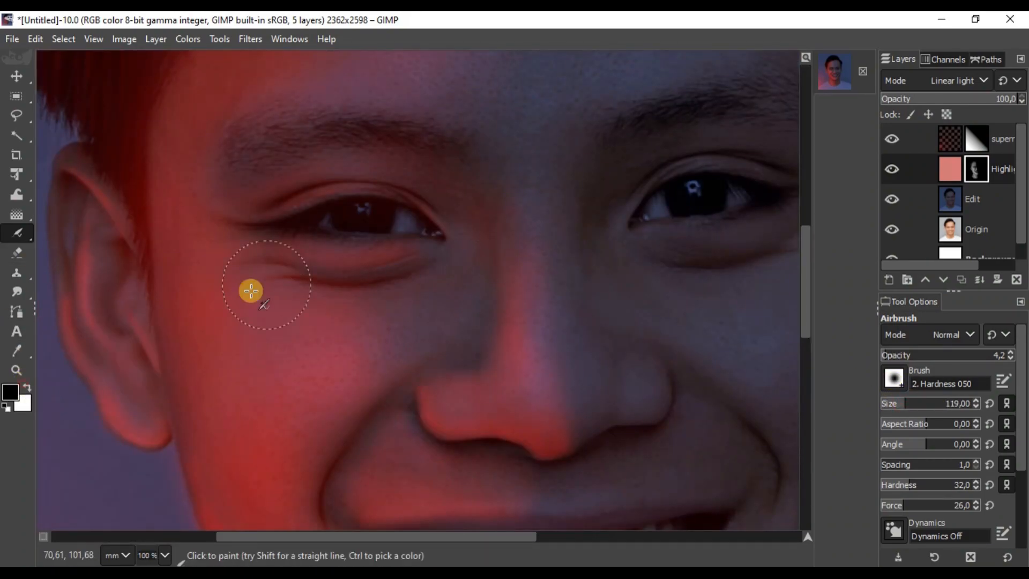
{"action": "scroll", "coordinate": [282, 274], "scroll_direction": "up", "scroll_amount": 3}
{"action": "left_click", "coordinate": [948, 353]}
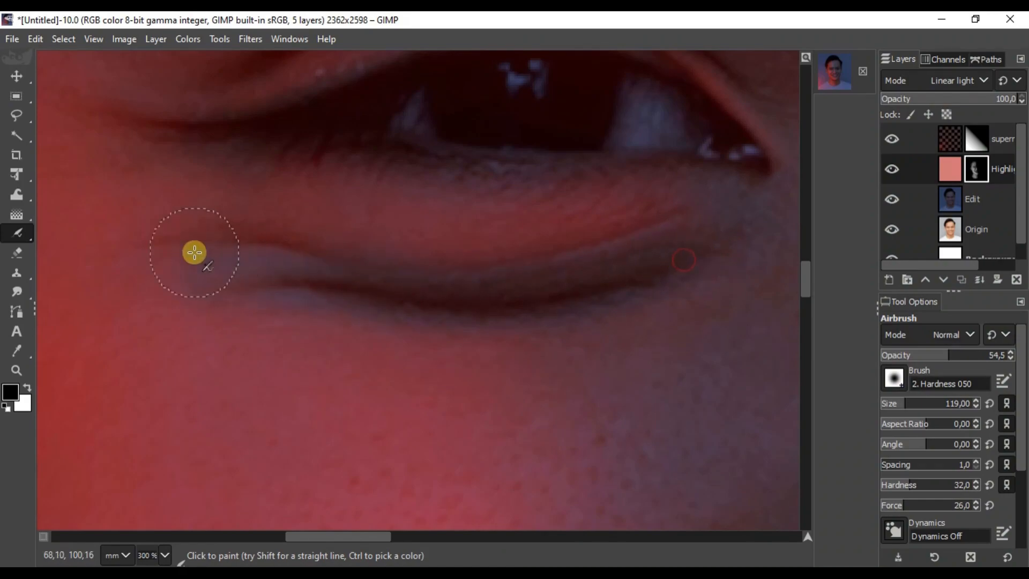